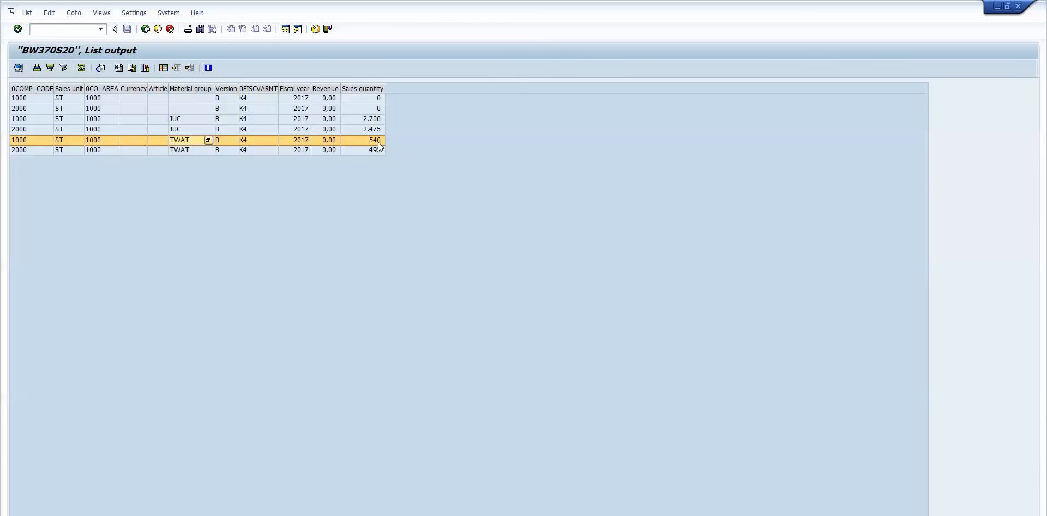
# - Check the TWAT sales quantities in the list output and restart the planning modeler from the planning sequence window with transaction /nrsplan
pyautogui.click(379, 151)
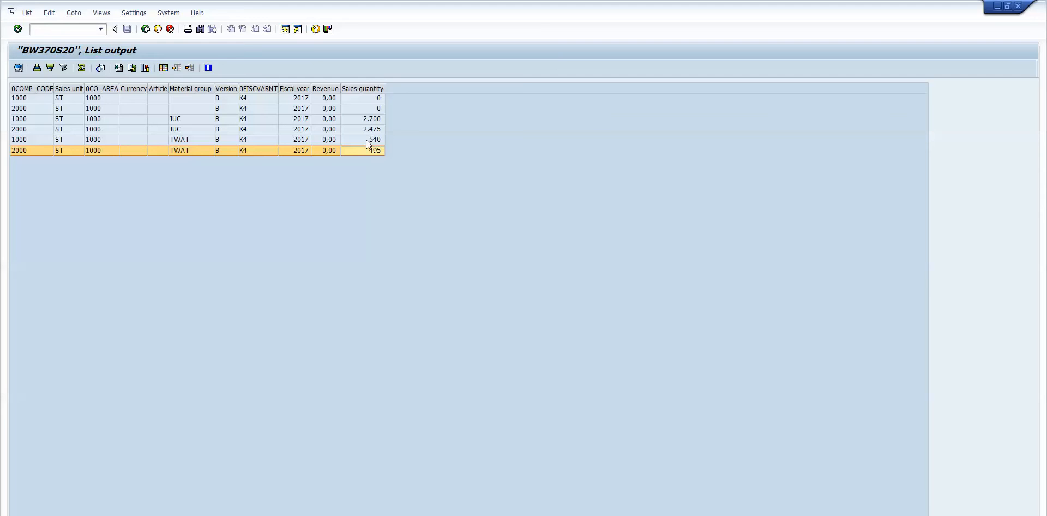
pyautogui.click(368, 140)
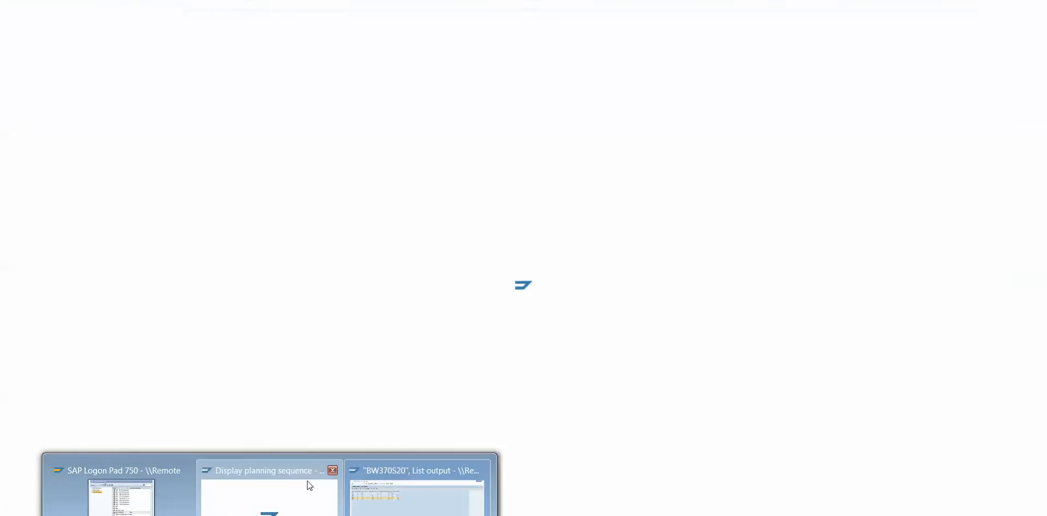
pyautogui.click(306, 484)
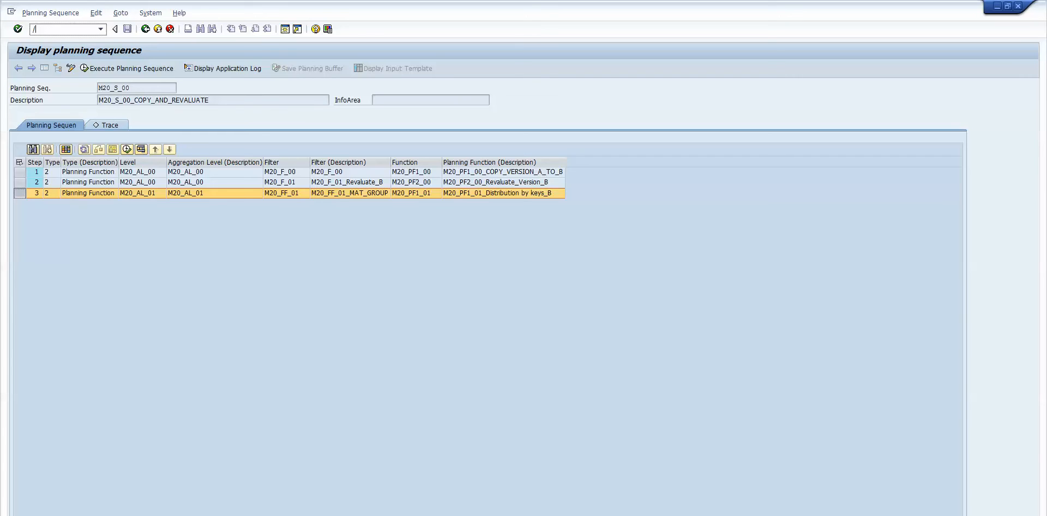
pyautogui.write('nrsplan')
pyautogui.press('Return')
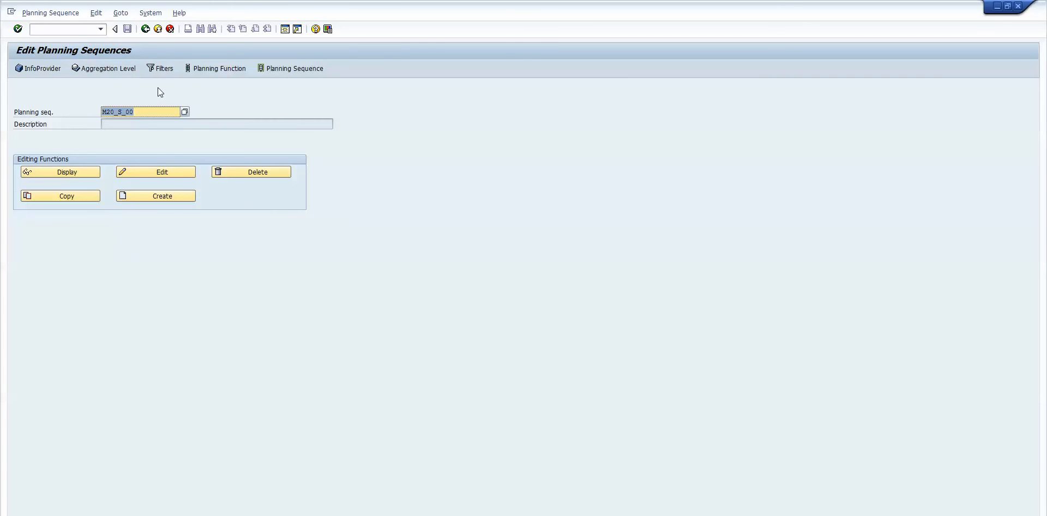
# - Switch to PowerPoint and read slides 24 and 25 on the TWAT to WAT Repost function and aggregation level M20_AL_01
pyautogui.hotkey('alt', 'Tab')
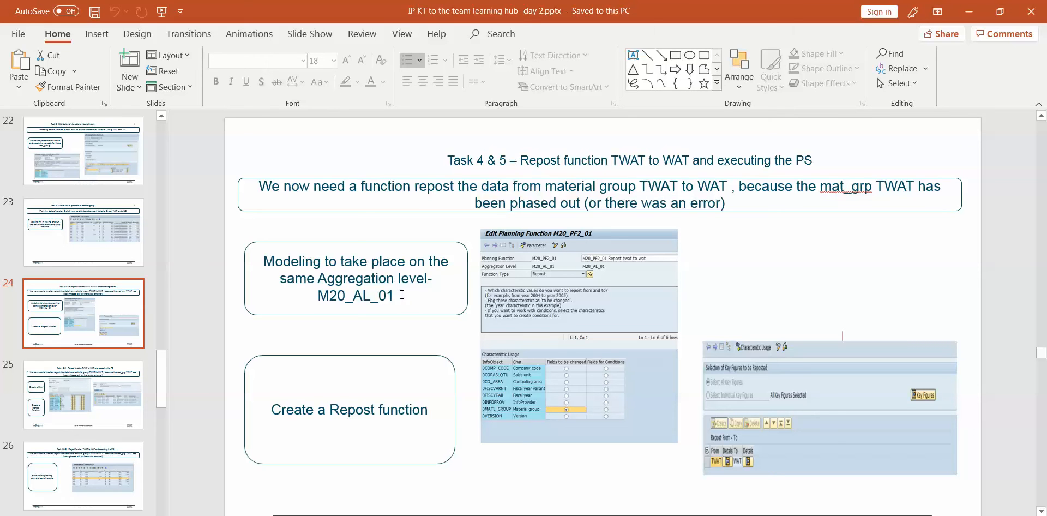
pyautogui.doubleClick(331, 295)
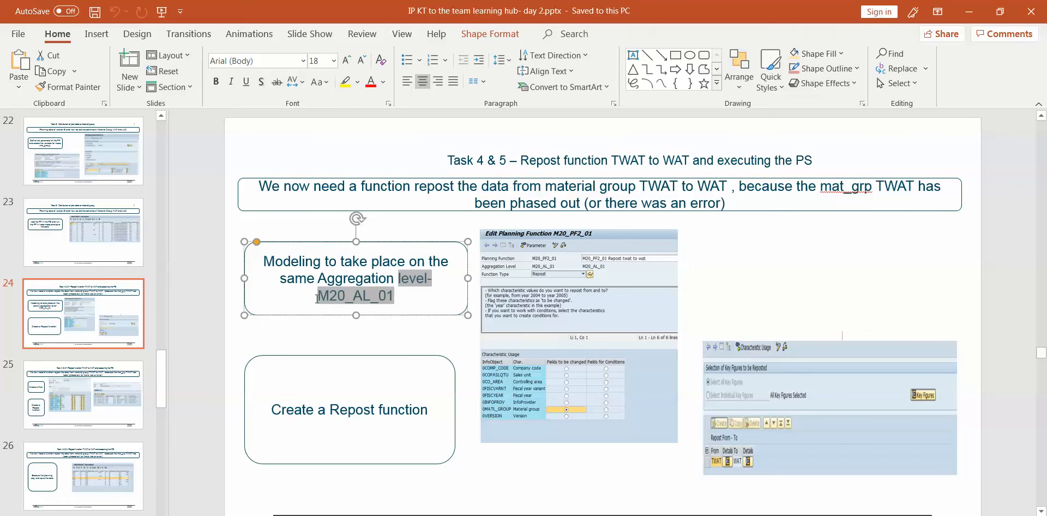
pyautogui.moveTo(316, 298); pyautogui.dragTo(387, 298)
pyautogui.click(416, 298)
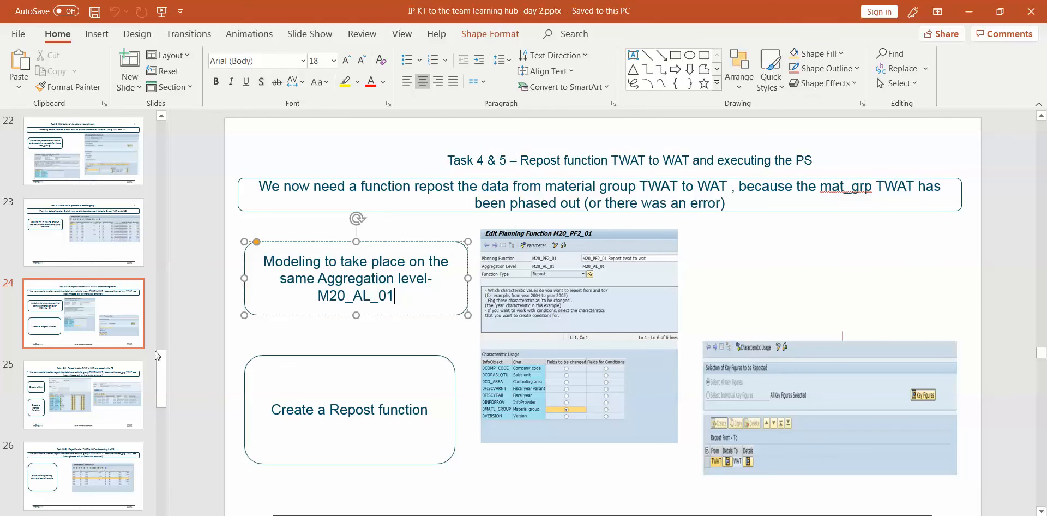
pyautogui.click(94, 384)
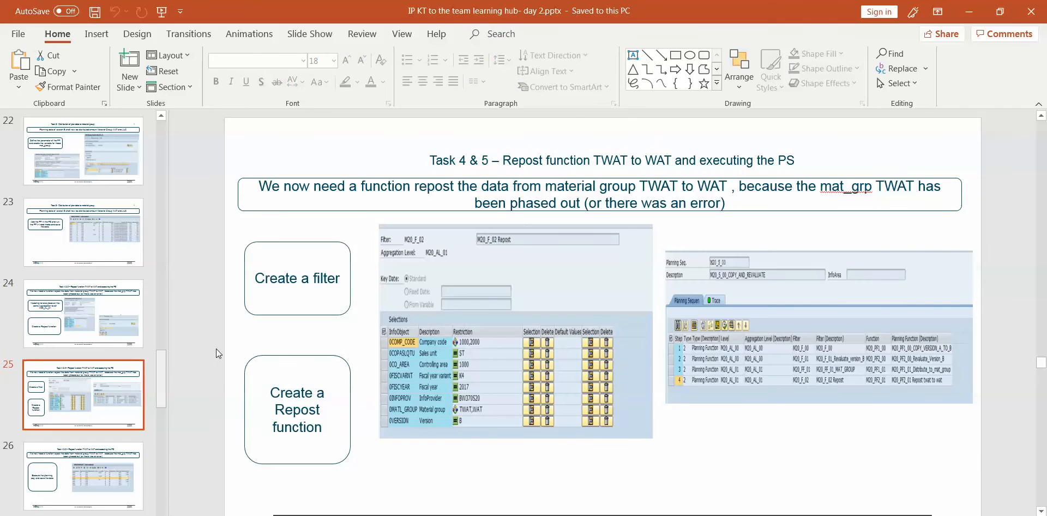
# - Open the planning function editing screen in SAP and consult slide 24 in PowerPoint for the Repost function details
pyautogui.hotkey('alt', 'Tab')
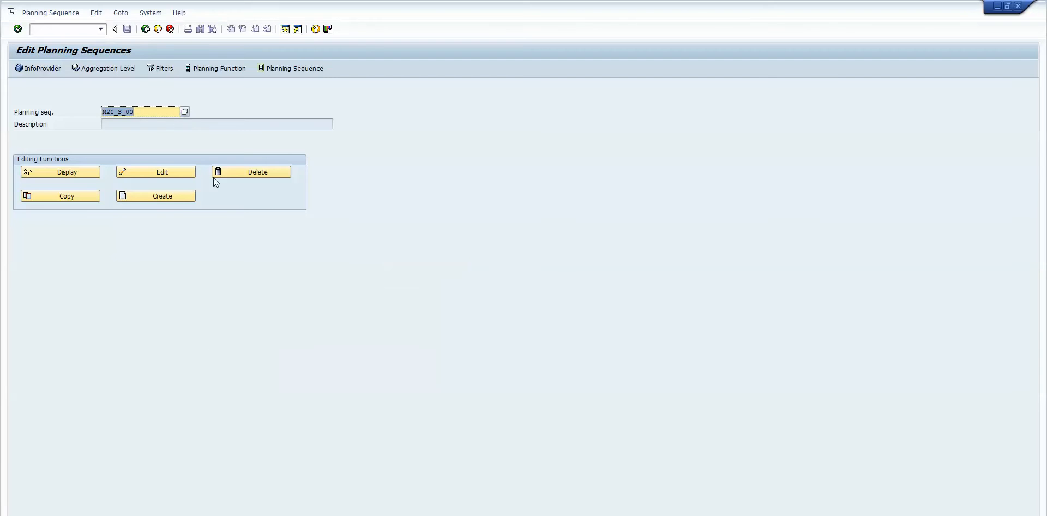
pyautogui.click(217, 68)
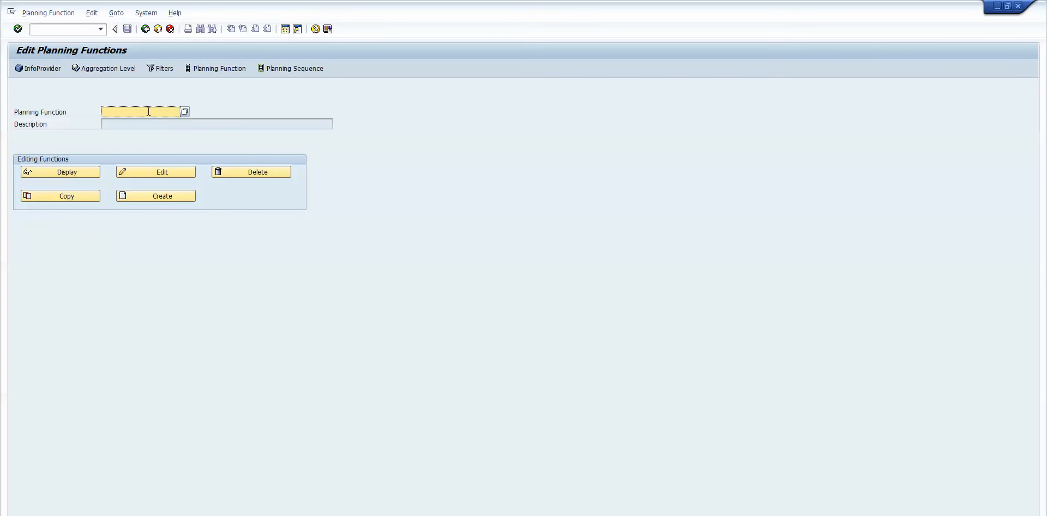
pyautogui.hotkey('alt', 'Tab')
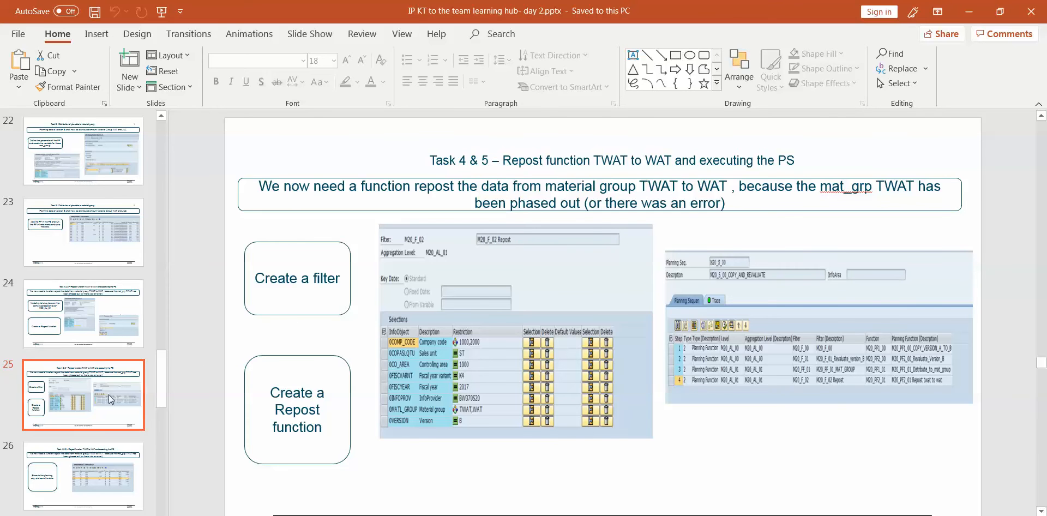
pyautogui.click(100, 321)
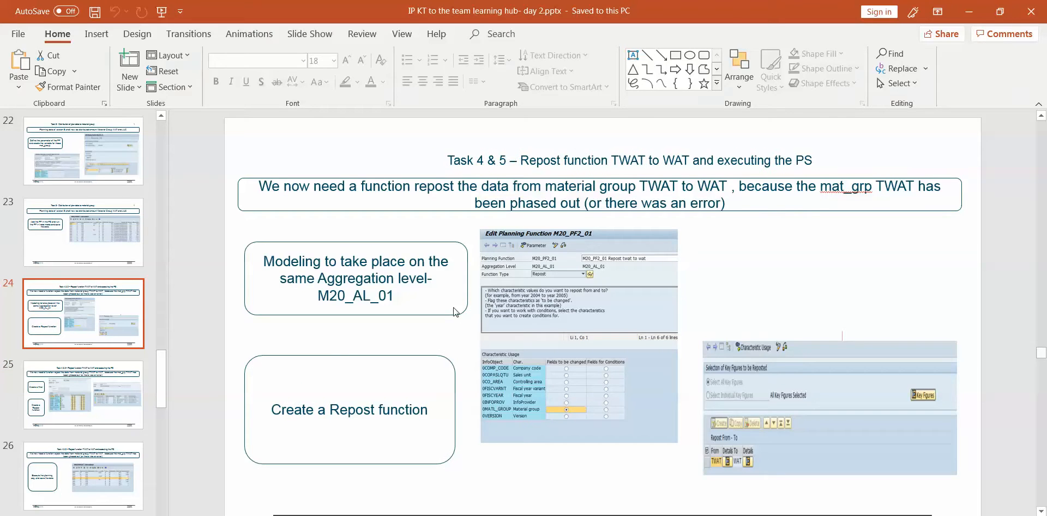
# - Switch back to SAP and open planning function M20_PF2_01 in display mode
pyautogui.hotkey('alt', 'Tab')
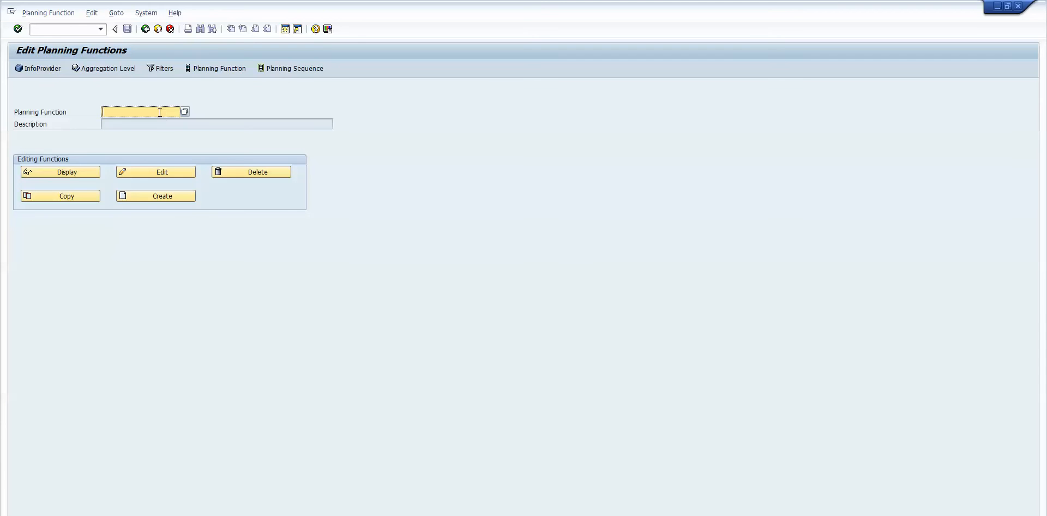
pyautogui.write('m20')
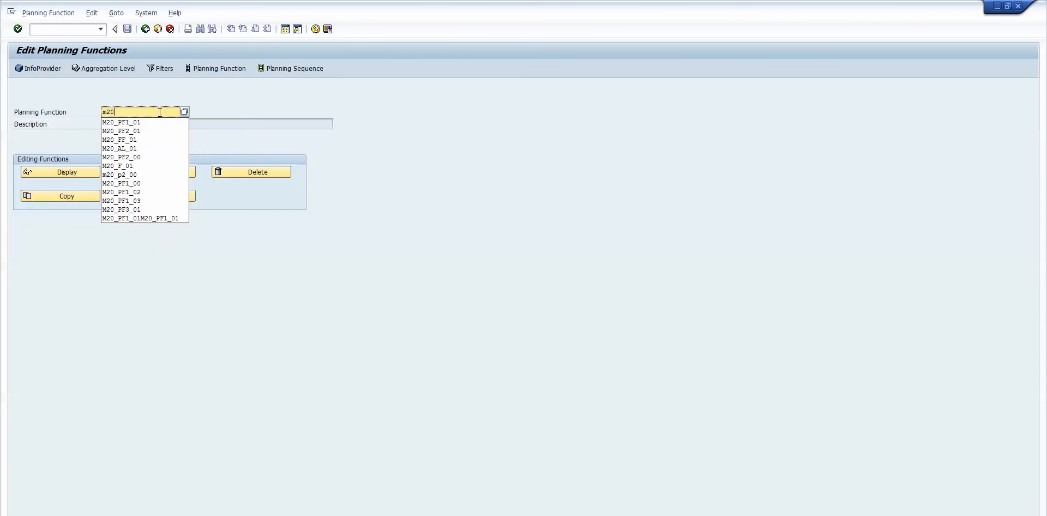
pyautogui.click(136, 132)
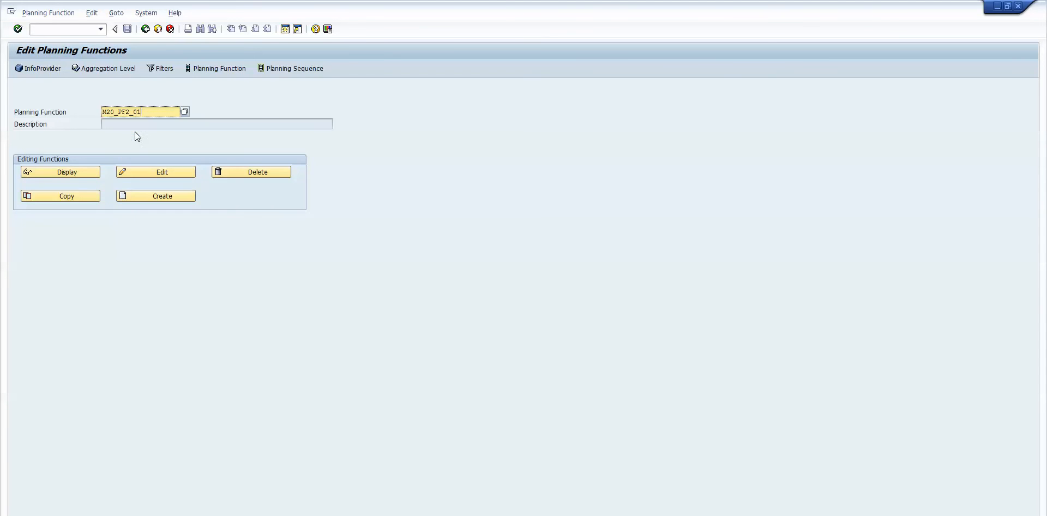
pyautogui.click(84, 171)
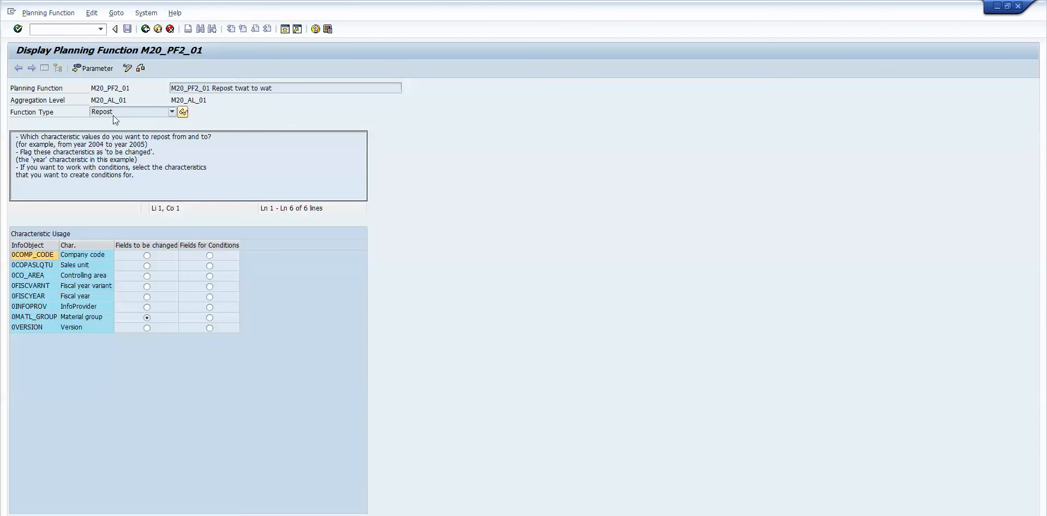
# - Examine the available function types and the material group characteristic usage of planning function M20_PF2_01
pyautogui.click(174, 112)
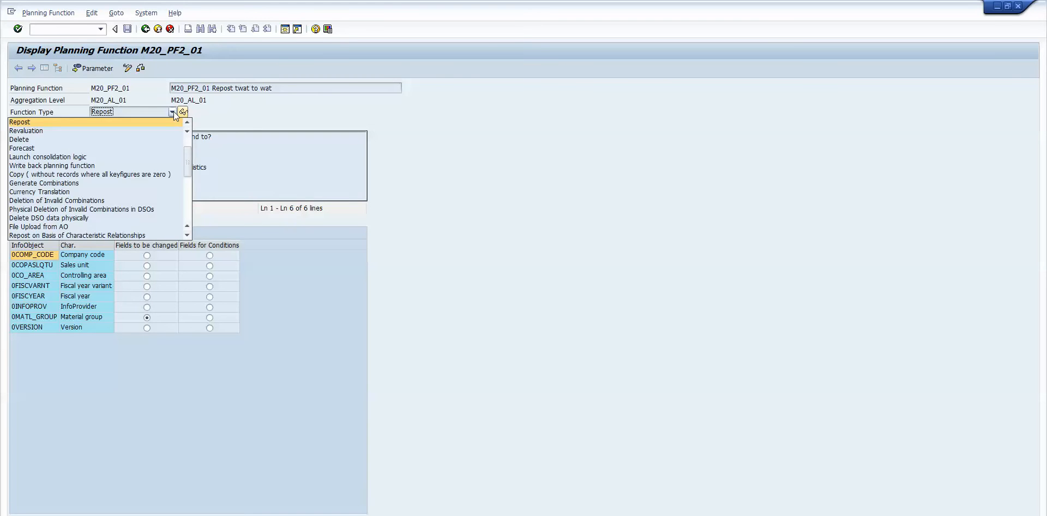
pyautogui.click(173, 111)
pyautogui.click(173, 112)
pyautogui.click(153, 101)
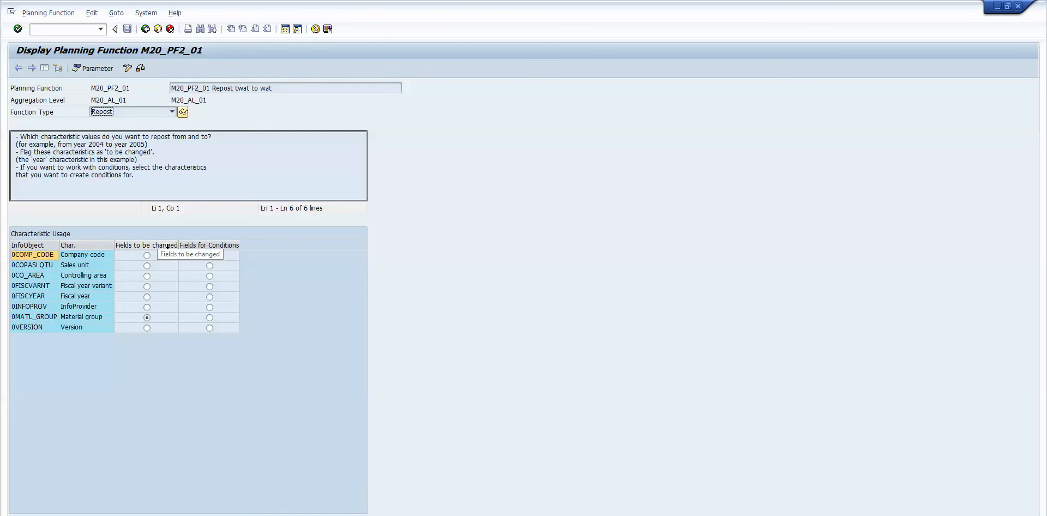
pyautogui.click(26, 318)
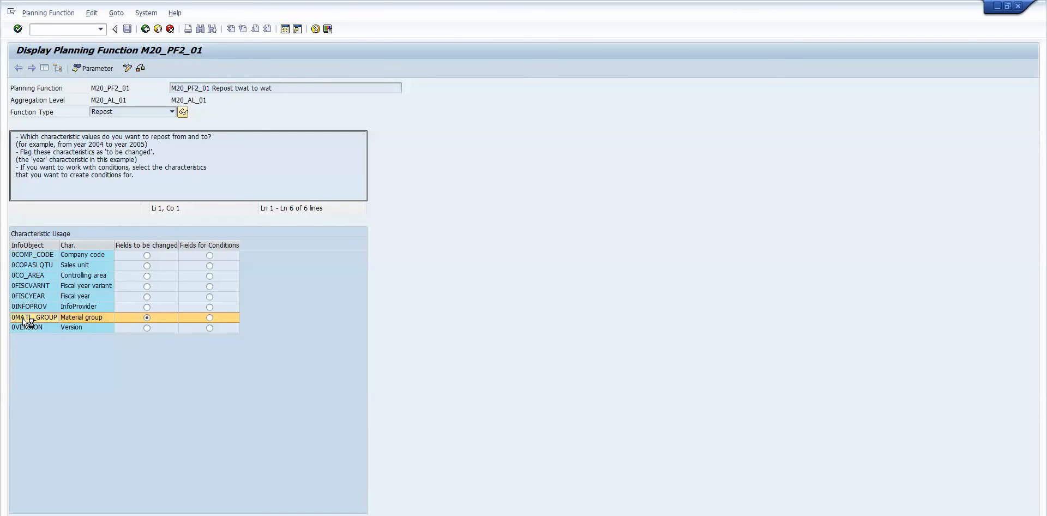
# - Examine the Repost parameters, including the key figure selection and the From and To material groups, and leave the function display
pyautogui.click(94, 70)
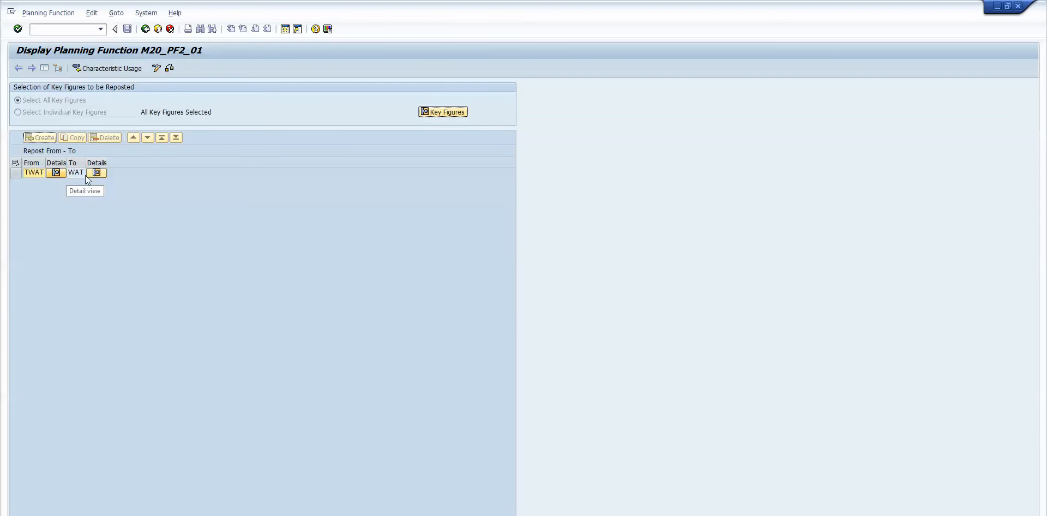
pyautogui.click(16, 113)
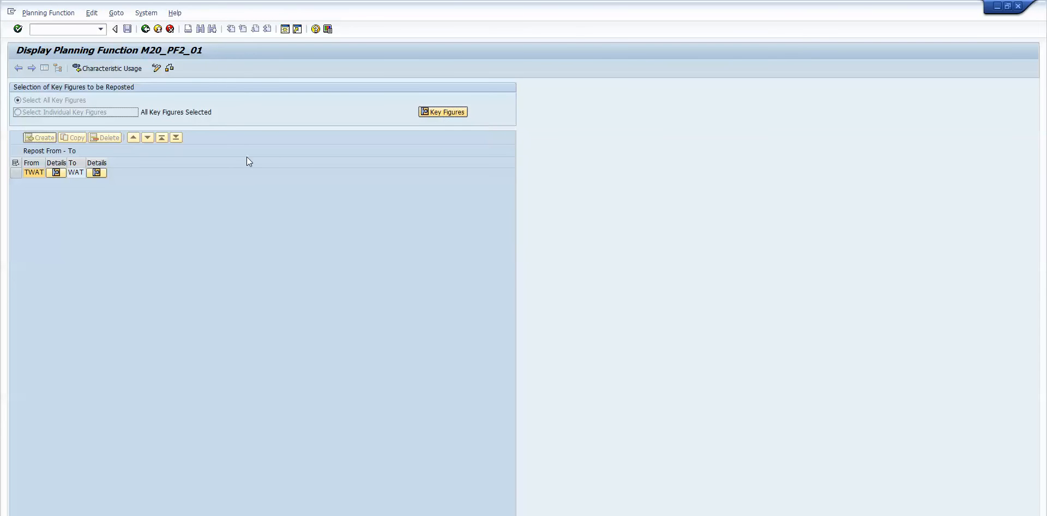
pyautogui.click(30, 172)
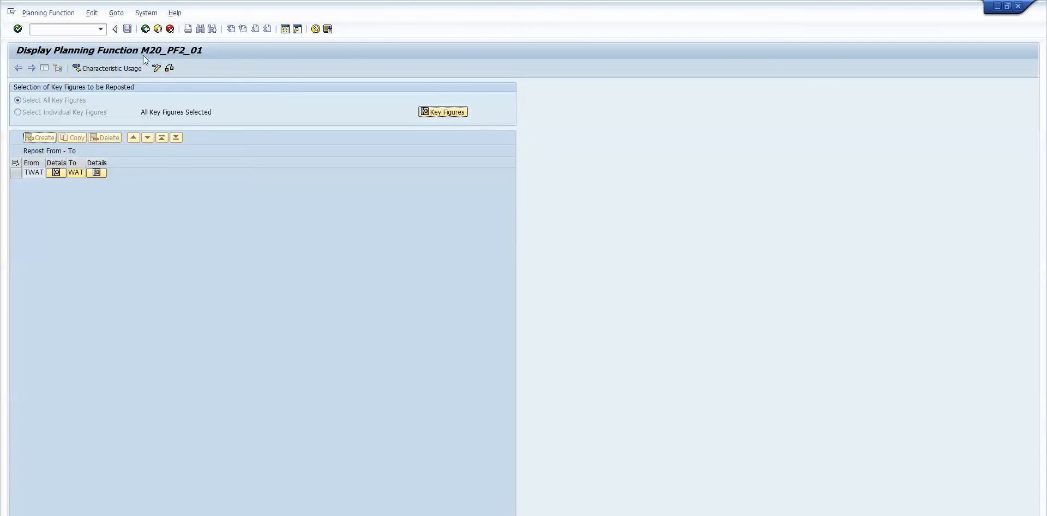
pyautogui.click(146, 31)
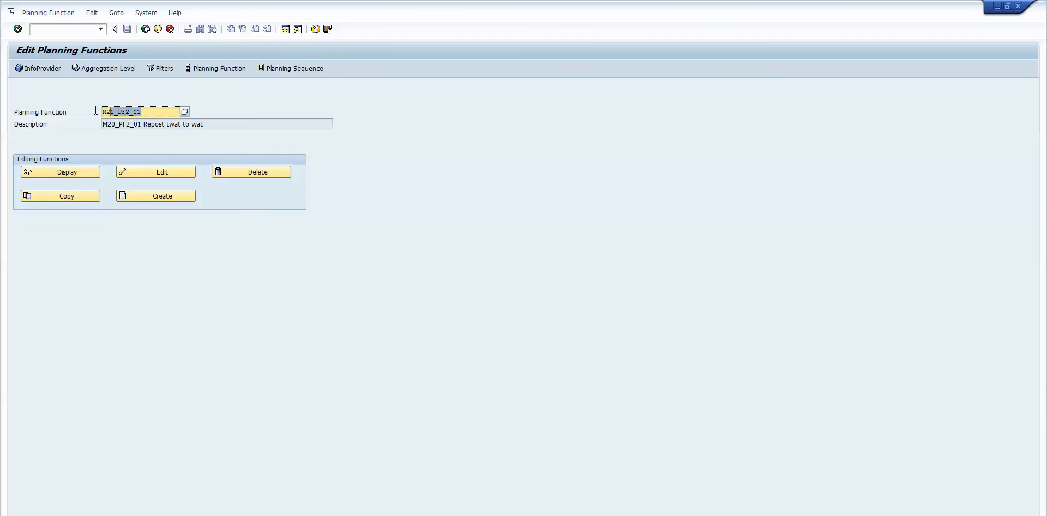
# - Open the filter maintenance screen in SAP and consult slide 25 in PowerPoint for the repost filter's settings
pyautogui.click(149, 112)
pyautogui.moveTo(149, 113); pyautogui.dragTo(103, 110)
pyautogui.click(164, 75)
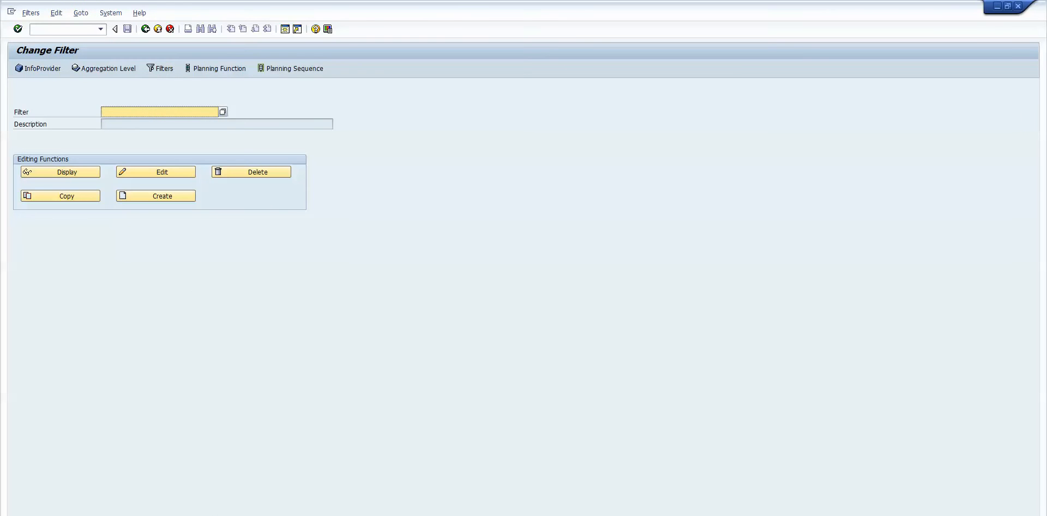
pyautogui.hotkey('alt', 'Tab')
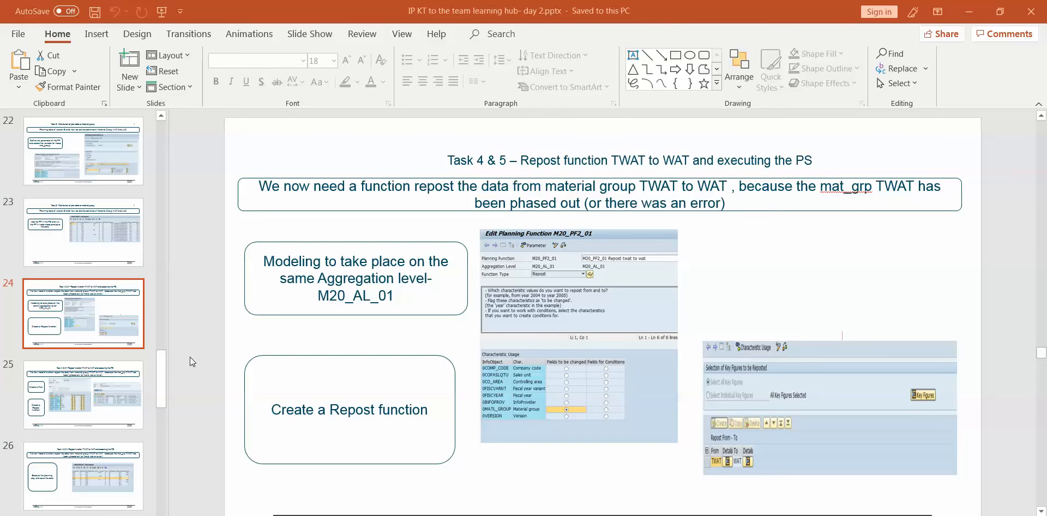
pyautogui.click(86, 388)
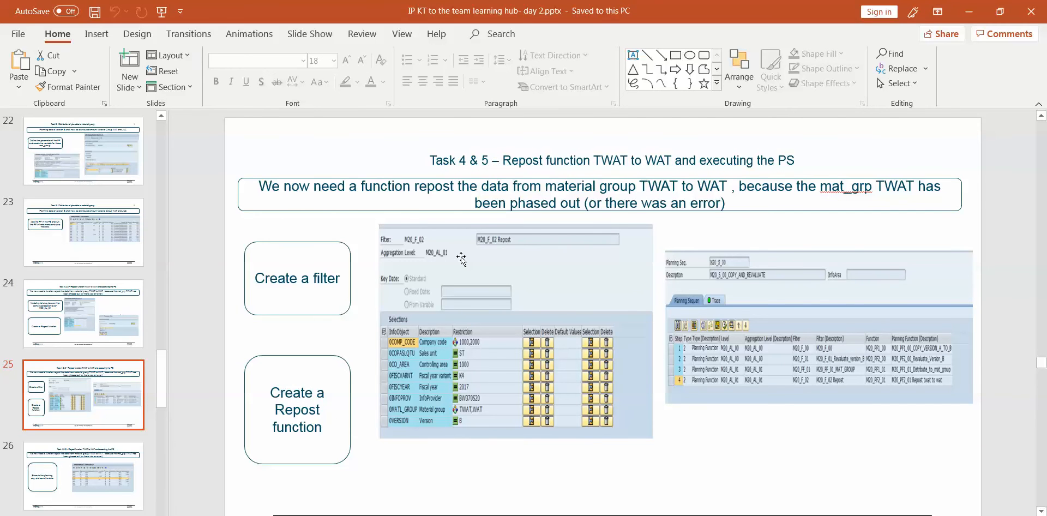
# - Switch back to SAP, display filter M20_F_02 and examine its selections, including the material group restriction
pyautogui.hotkey('alt', 'Tab')
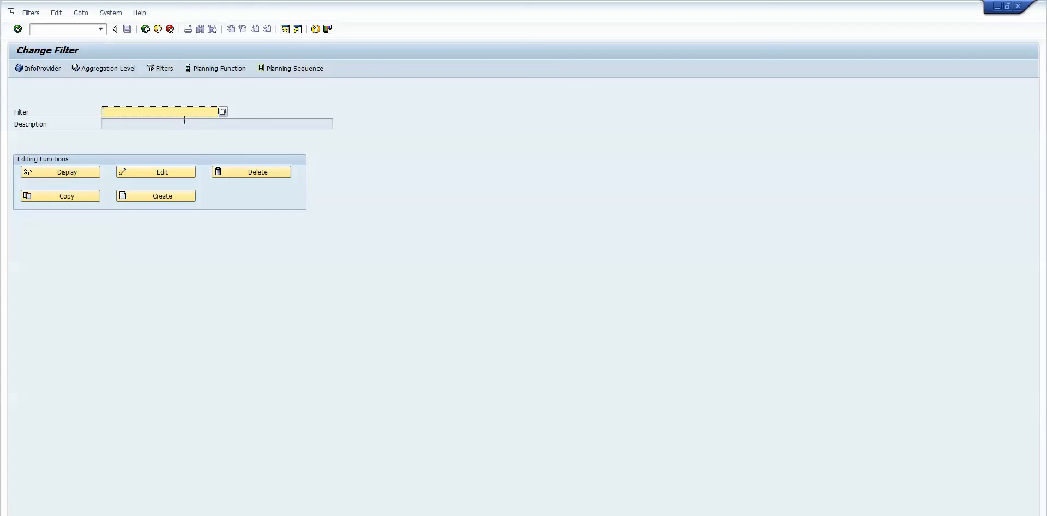
pyautogui.write('m20')
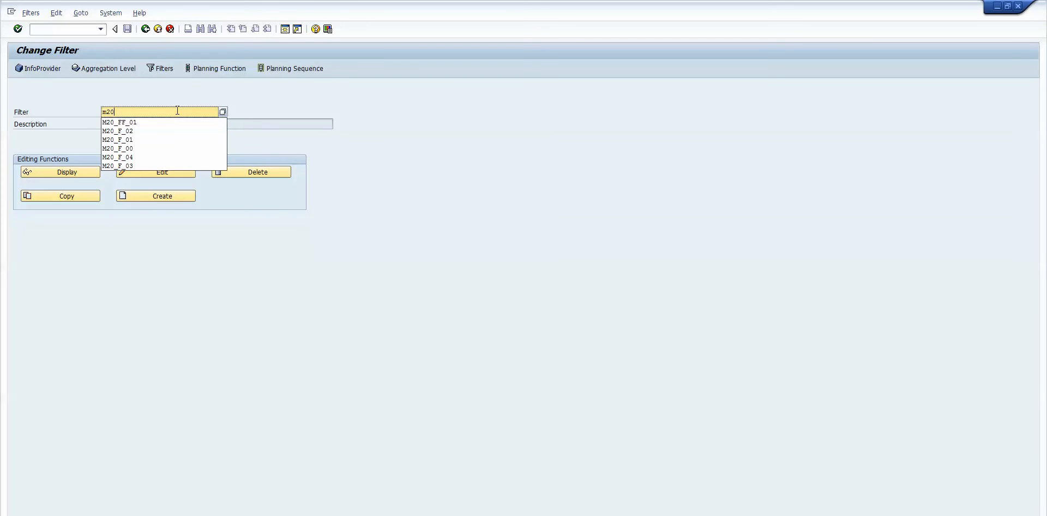
pyautogui.write('_f_02')
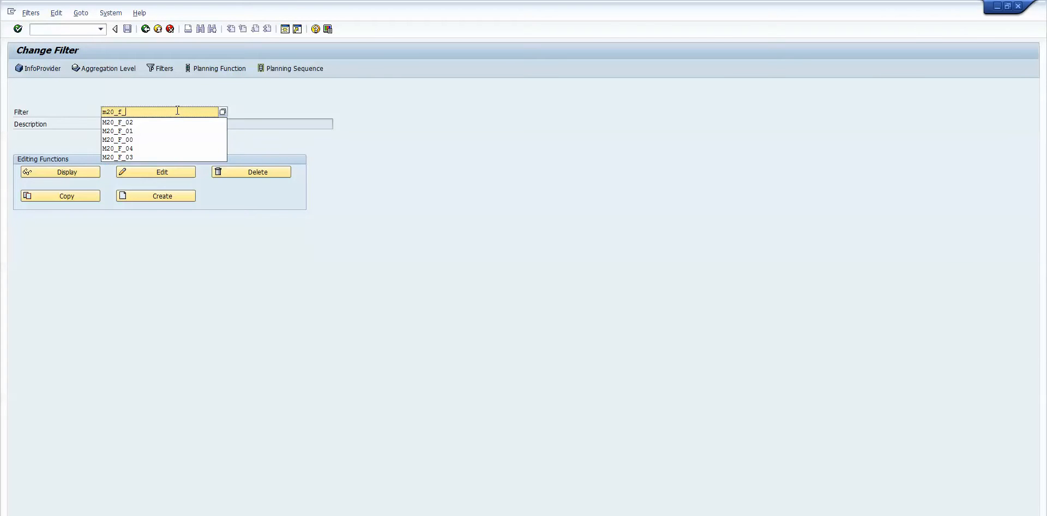
pyautogui.hotkey('alt', 'Tab')
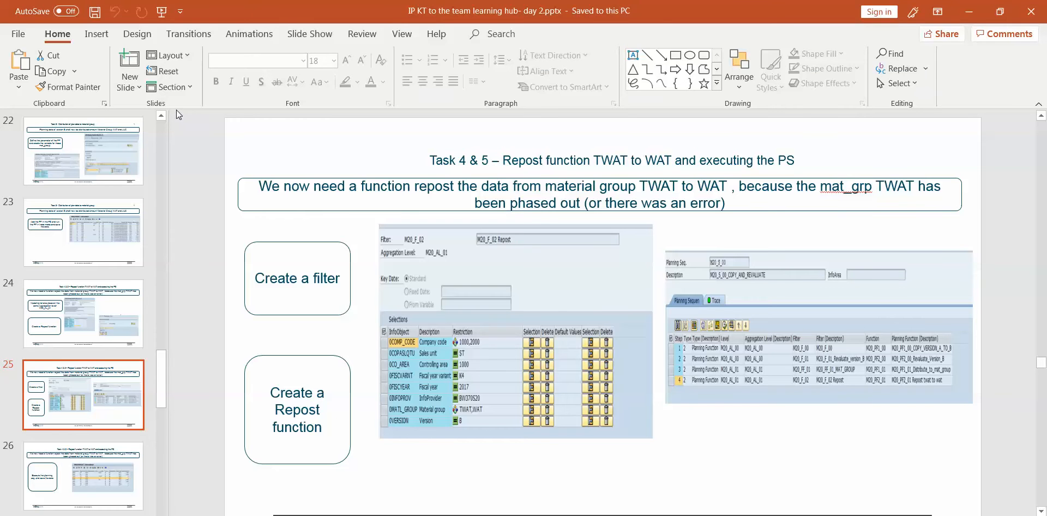
pyautogui.hotkey('alt', 'Tab')
pyautogui.click(60, 173)
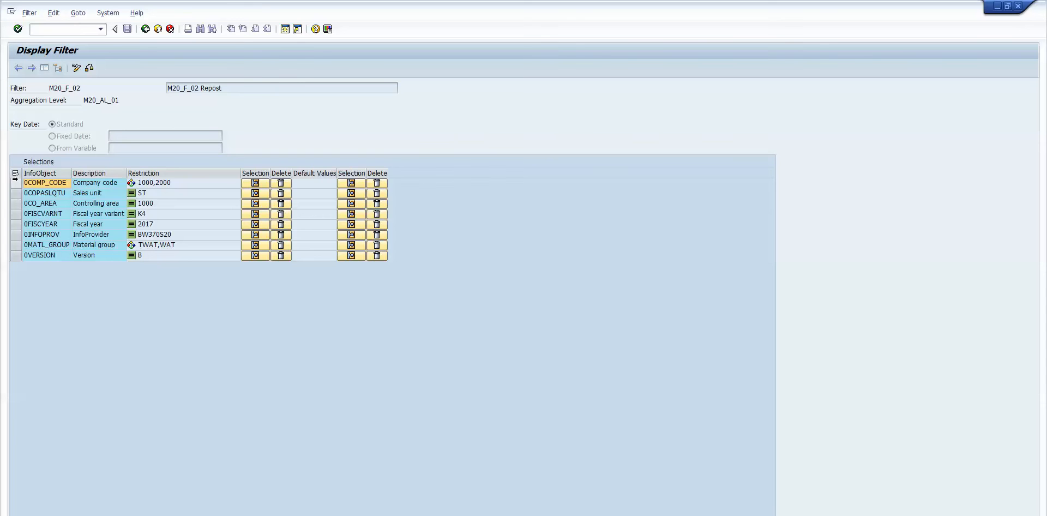
pyautogui.click(18, 247)
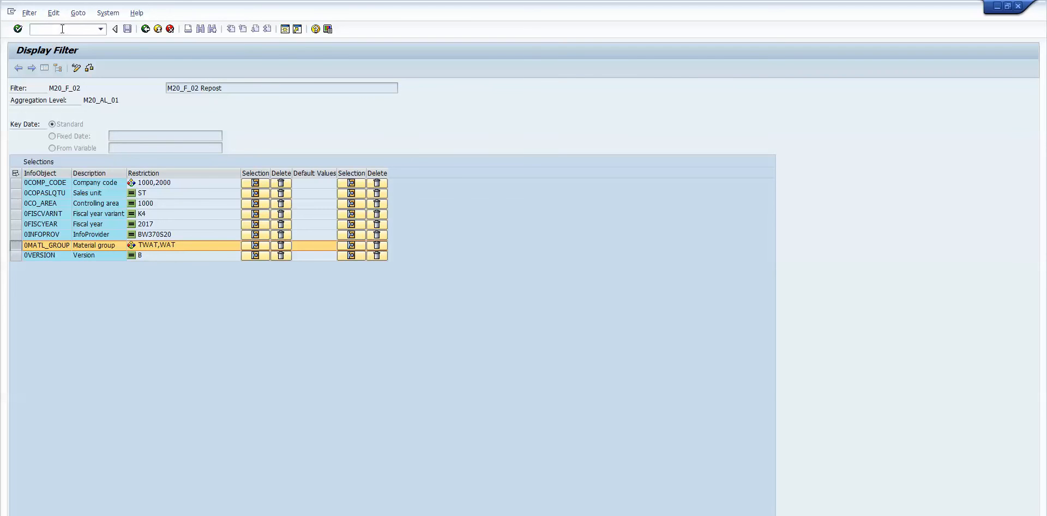
# - Restart the planning modeler with transaction /nrsplan and open planning sequence M20_S_00 in display mode
pyautogui.write('/nrsplan')
pyautogui.press('Return')
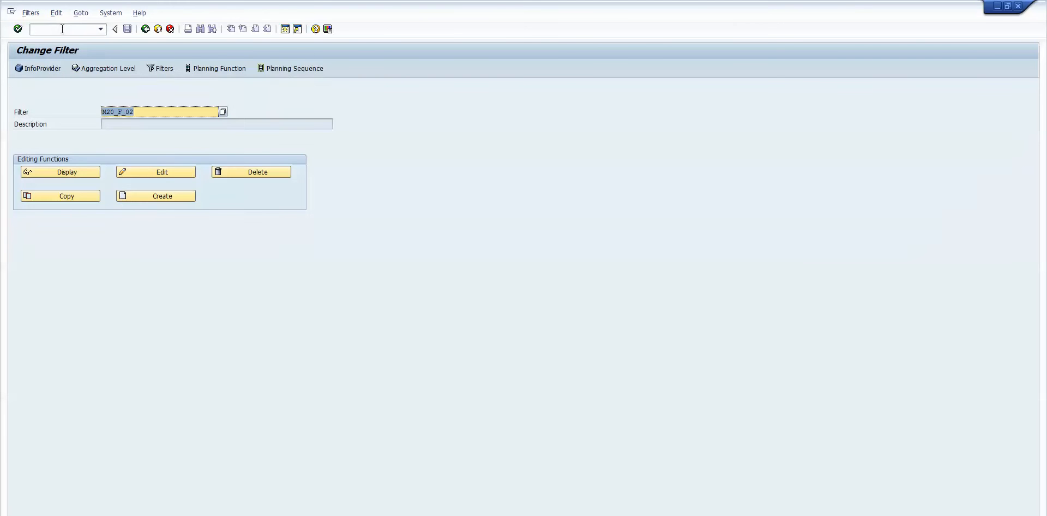
pyautogui.click(289, 69)
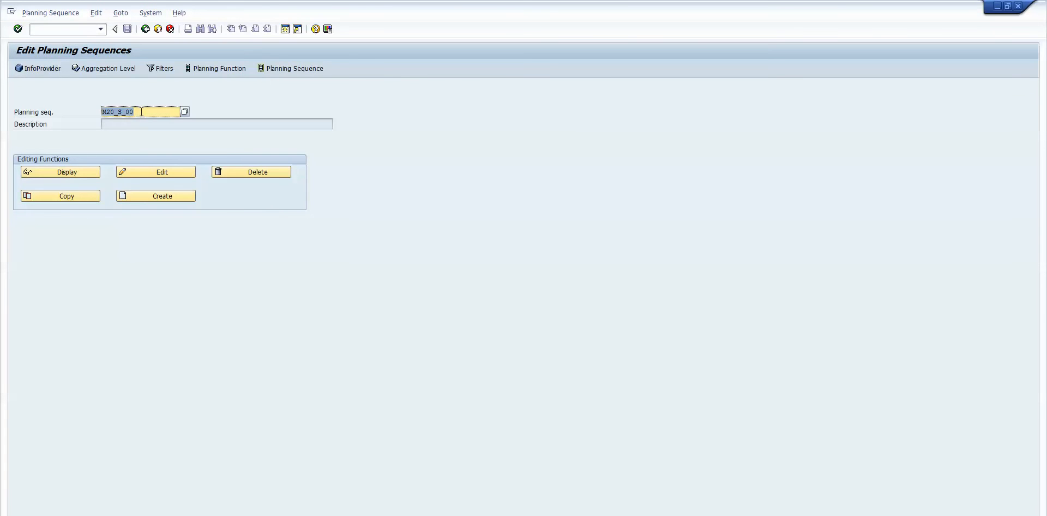
pyautogui.click(85, 172)
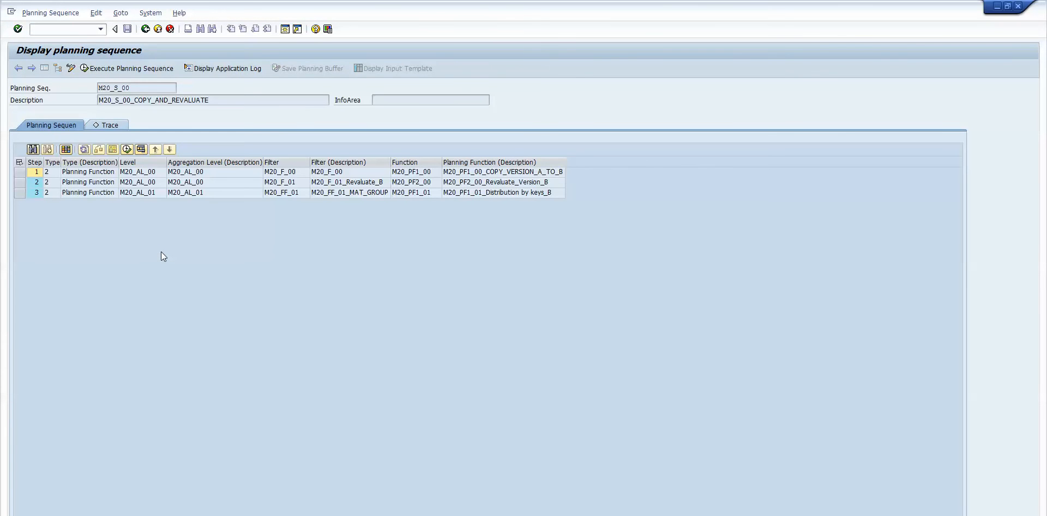
# - Switch planning sequence M20_S_00 to edit mode and add step 4 with type 2 and aggregation level M20_AL_01
pyautogui.click(70, 68)
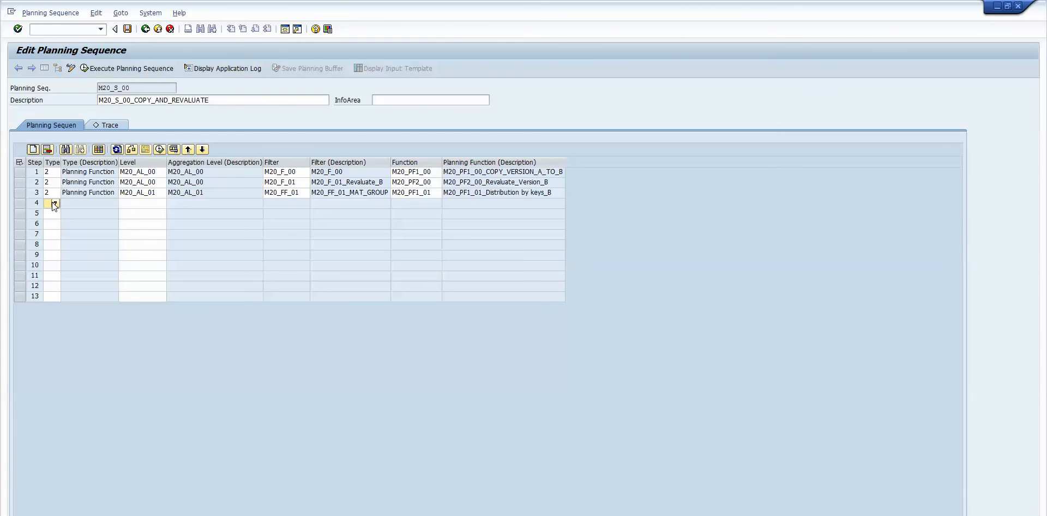
pyautogui.click(132, 203)
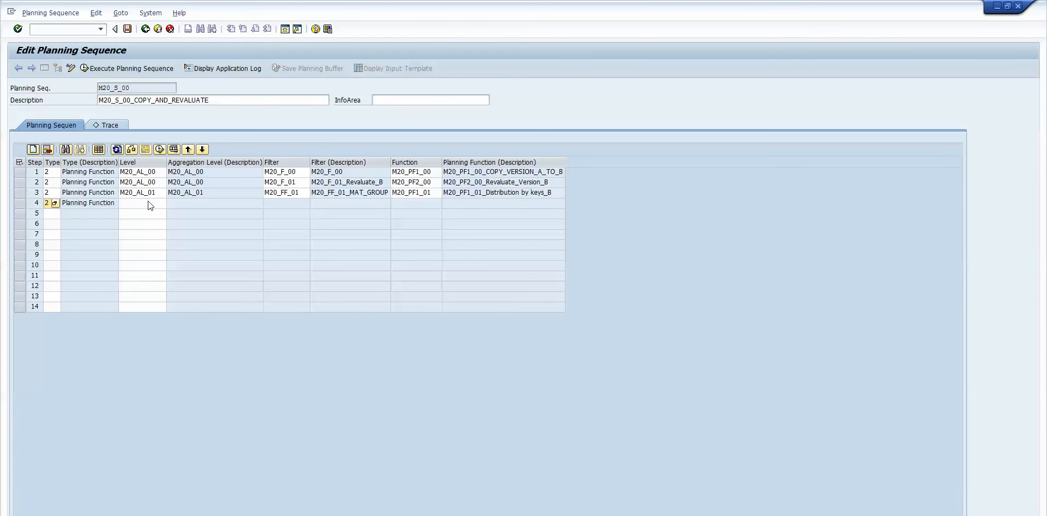
pyautogui.click(149, 204)
pyautogui.write('m20_al_00')
# - Assign filter M20_F_02 and planning function M20_PF2_01 to step 4, and save the planning sequence
pyautogui.click(299, 205)
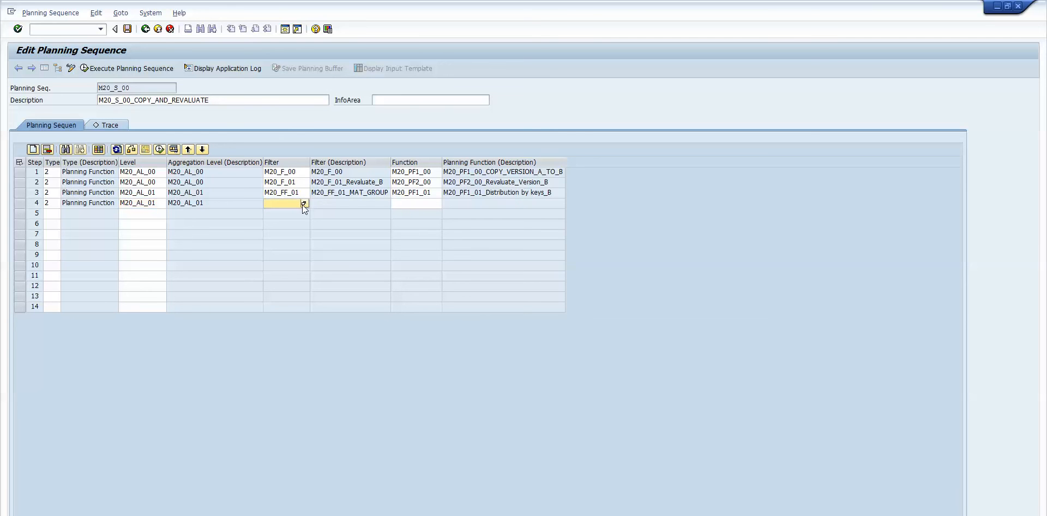
pyautogui.click(304, 203)
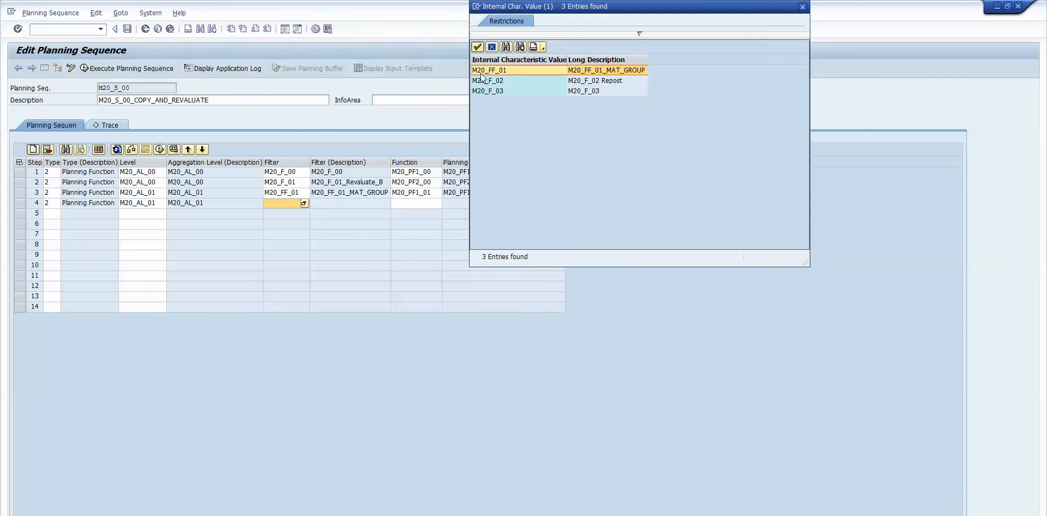
pyautogui.doubleClick(499, 80)
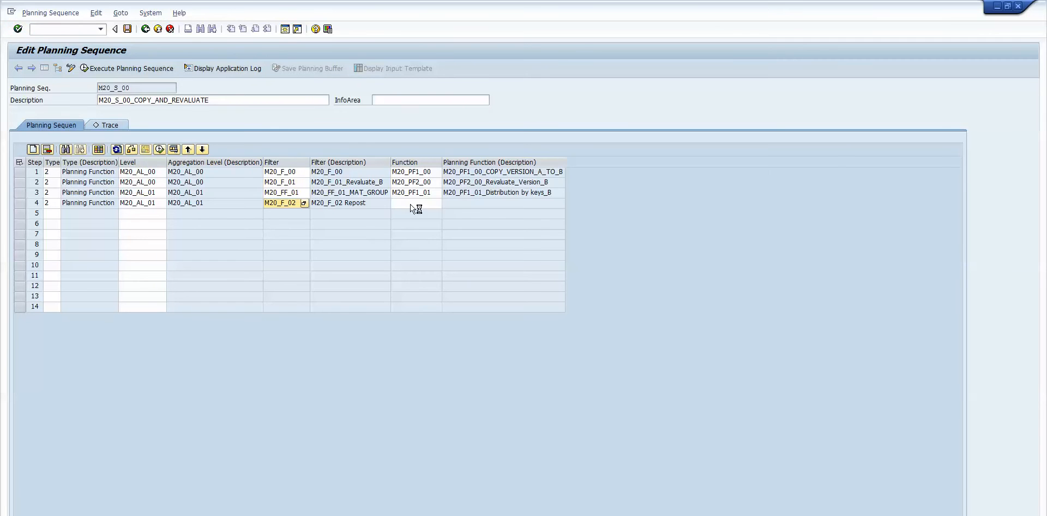
pyautogui.click(411, 205)
pyautogui.click(436, 204)
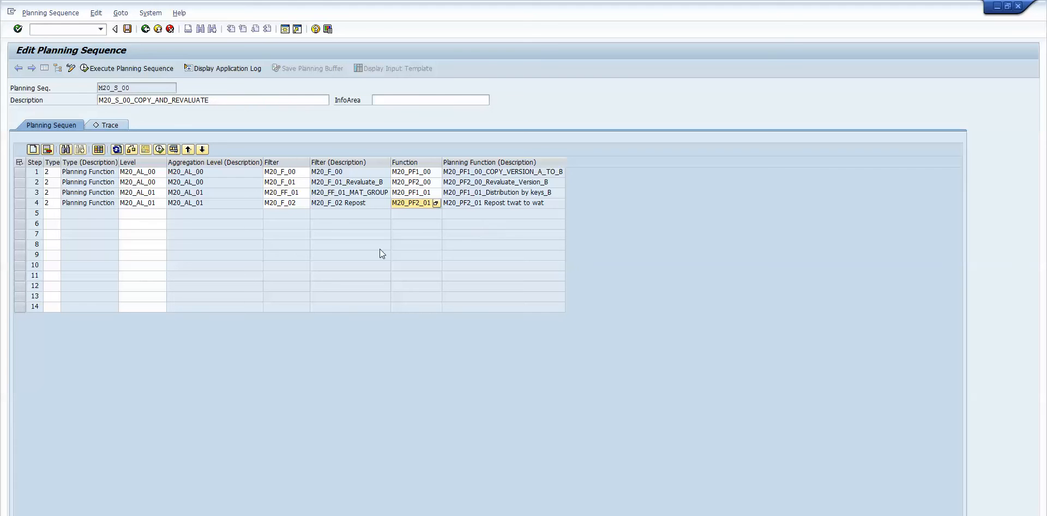
pyautogui.click(128, 31)
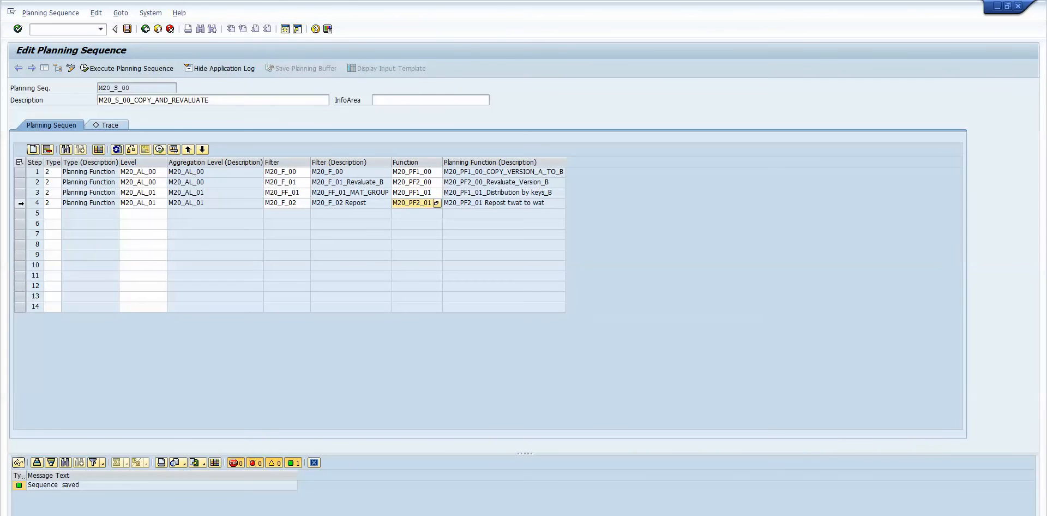
# - Execute step 4 of the sequence in trace mode and display the trace records of block 1
pyautogui.click(19, 203)
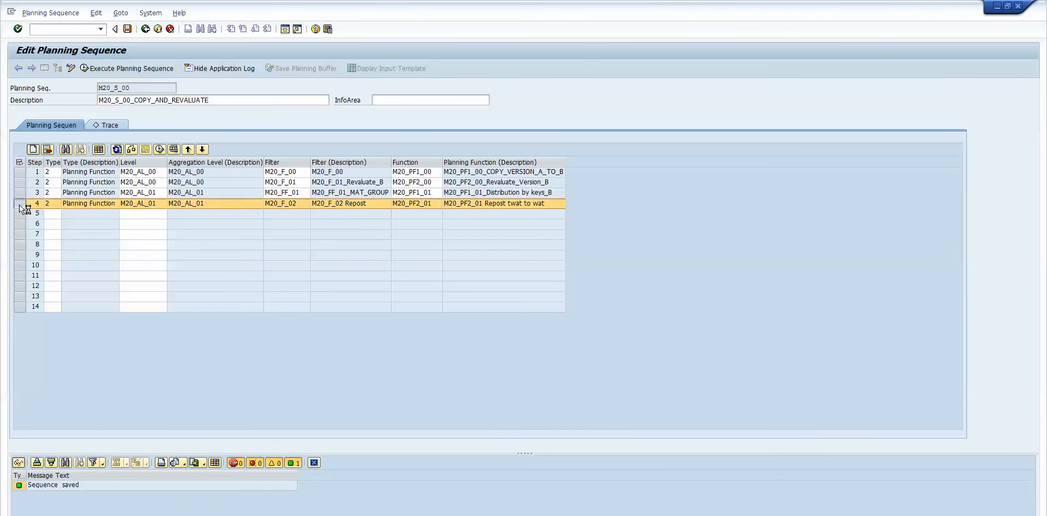
pyautogui.click(173, 150)
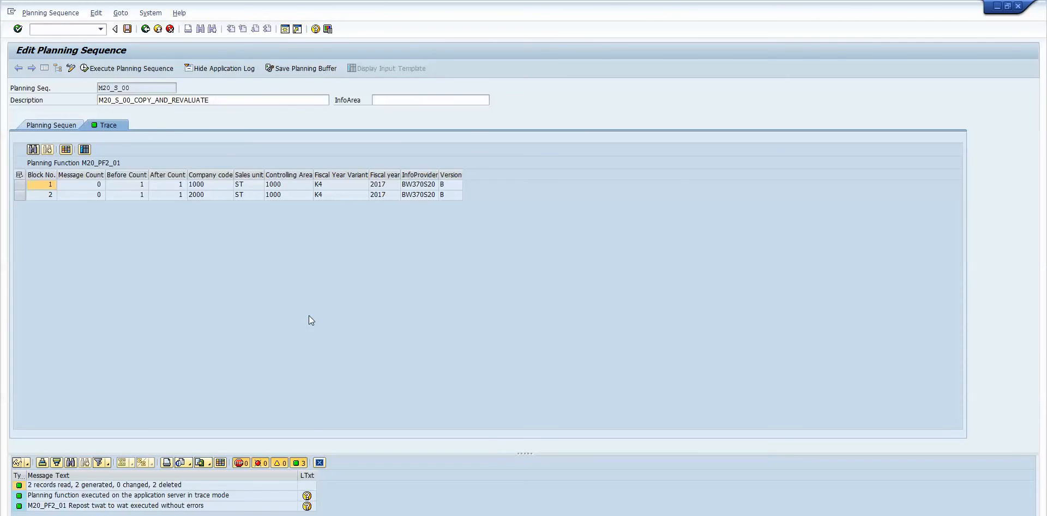
pyautogui.click(20, 184)
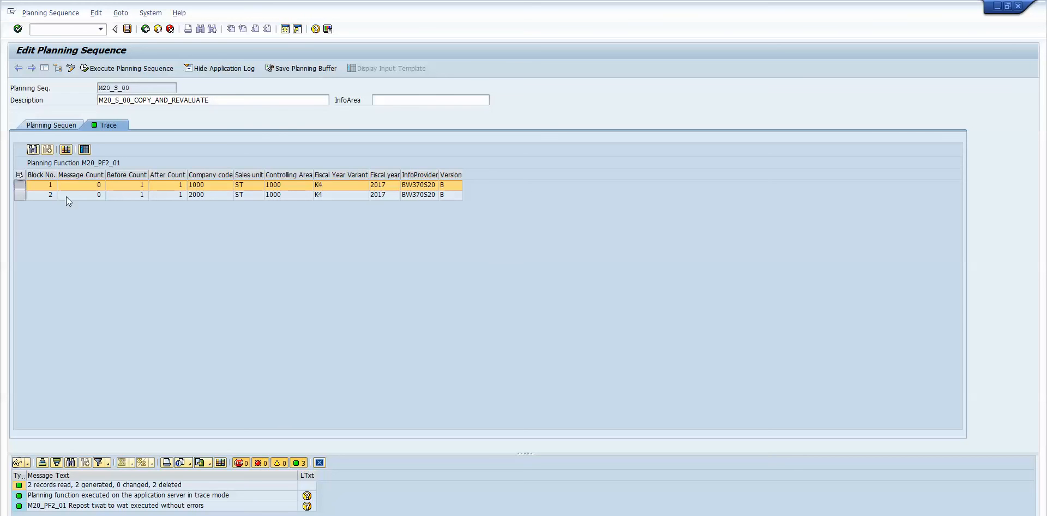
pyautogui.click(85, 149)
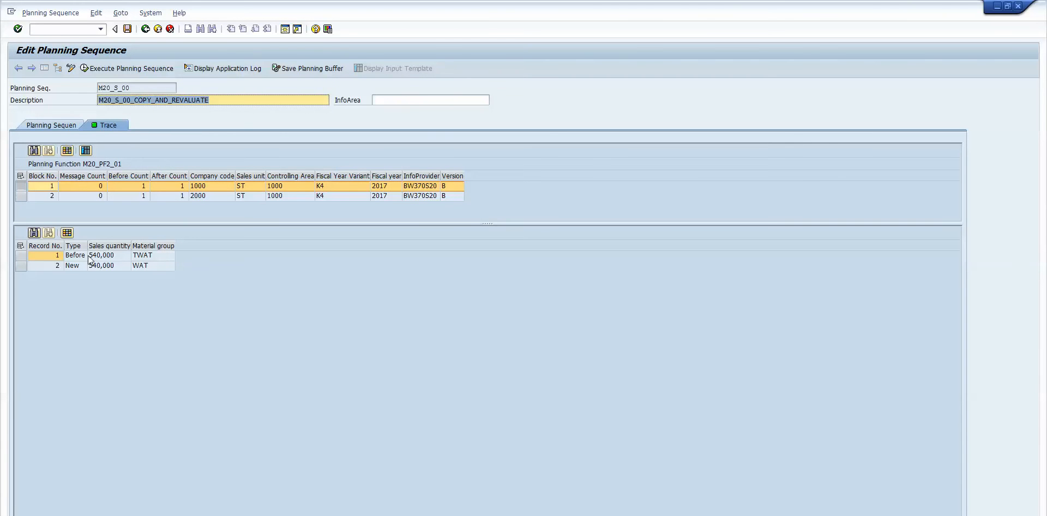
# - Compare the Before and New trace records for block 1 and block 2, checking sales quantity and material group
pyautogui.click(19, 255)
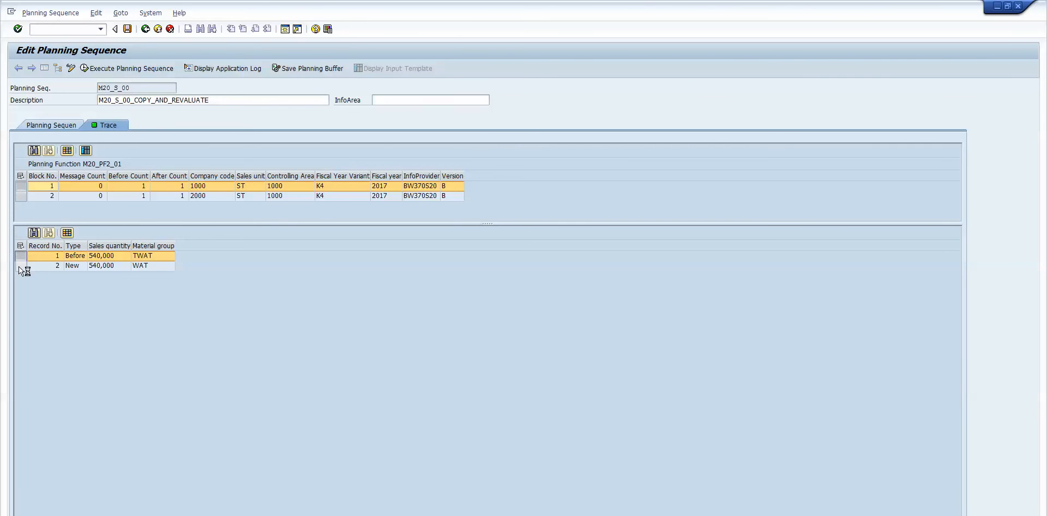
pyautogui.click(19, 267)
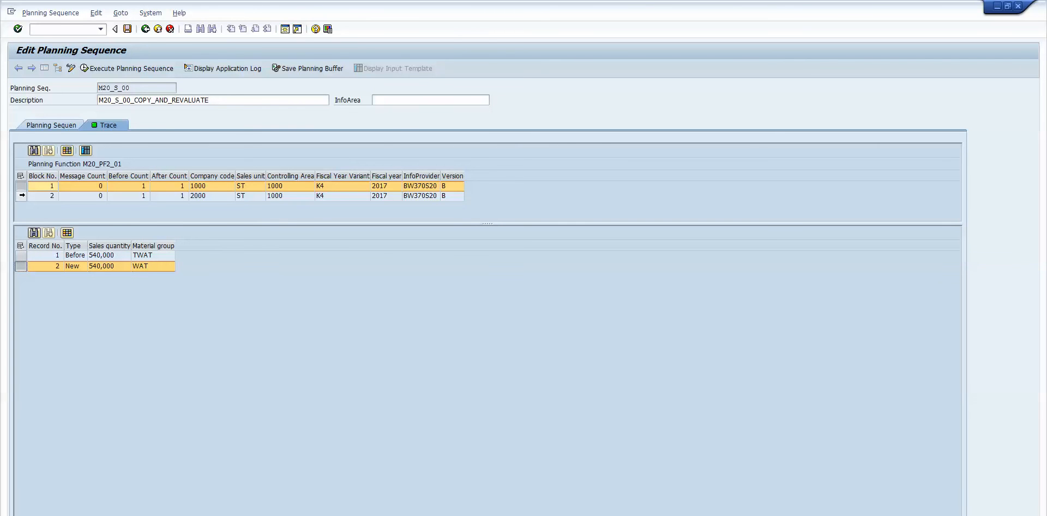
pyautogui.click(21, 195)
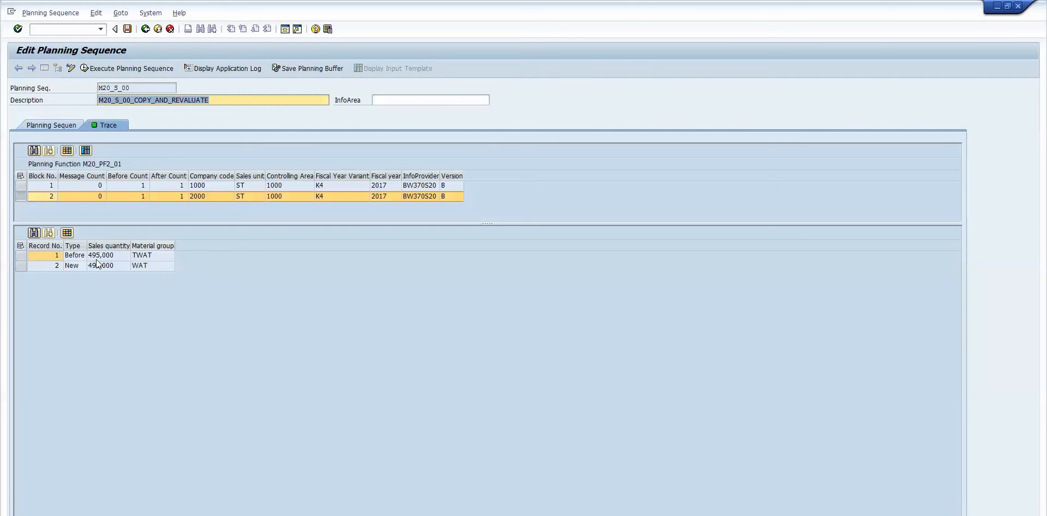
pyautogui.click(22, 255)
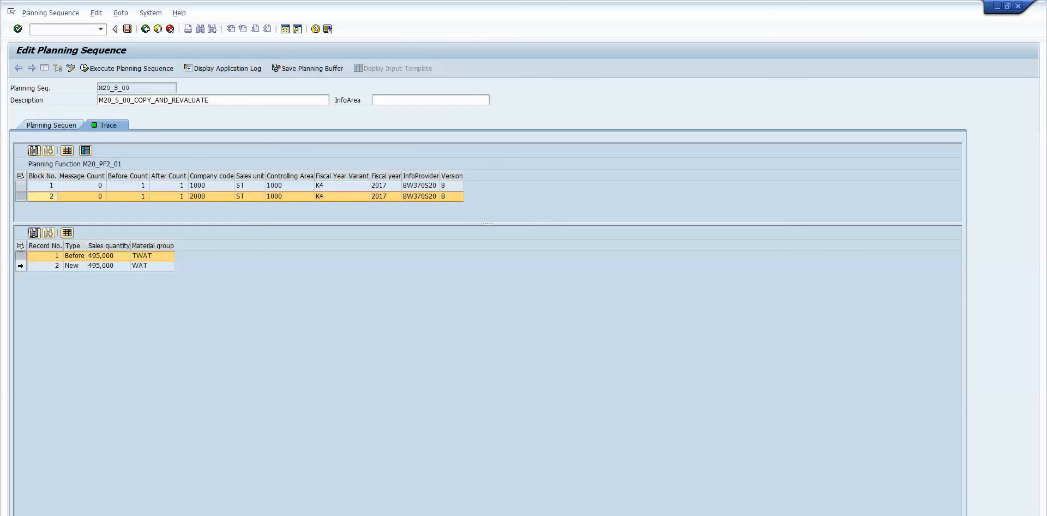
pyautogui.click(21, 266)
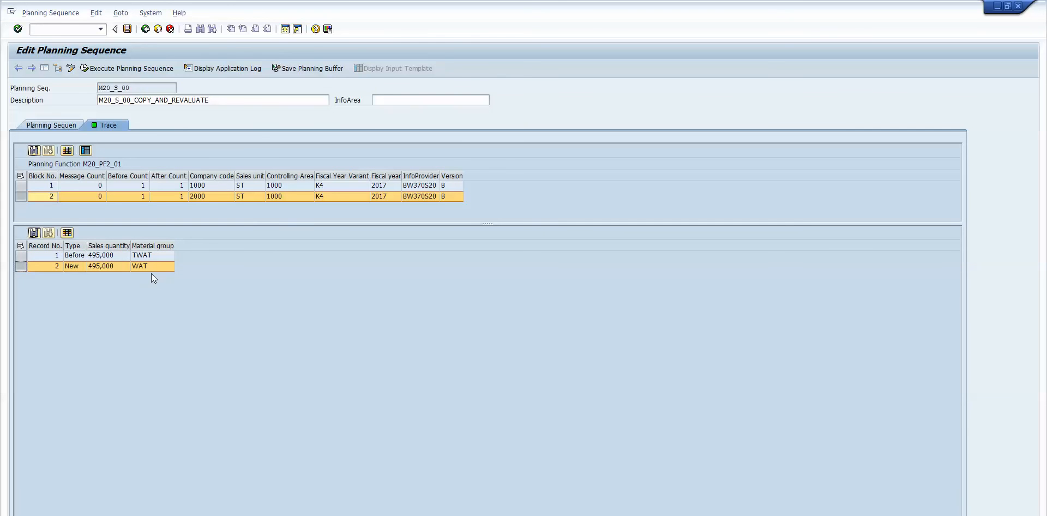
pyautogui.click(151, 255)
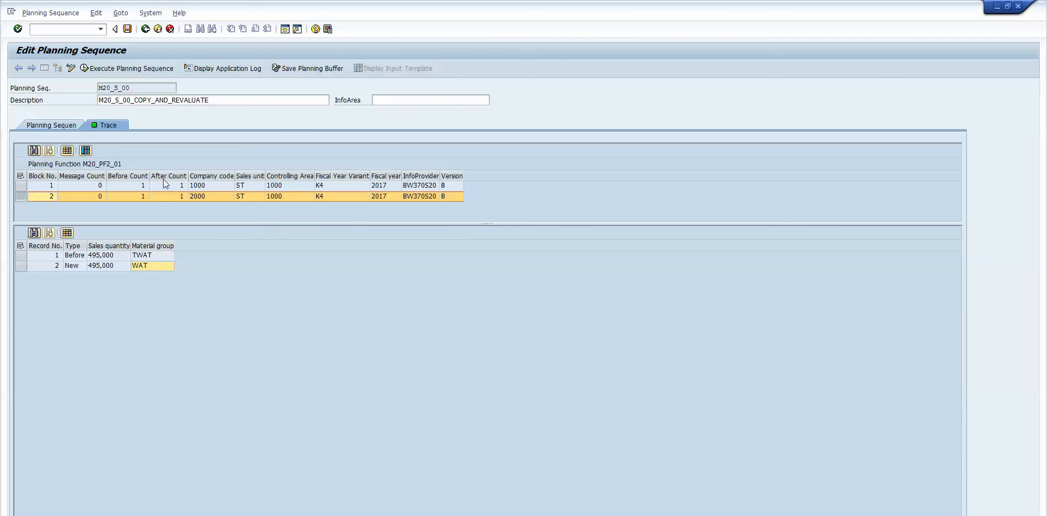
# - Save the planning buffer and rerun the BW370S20 list output in the other SAP session without any restrictions
pyautogui.click(316, 70)
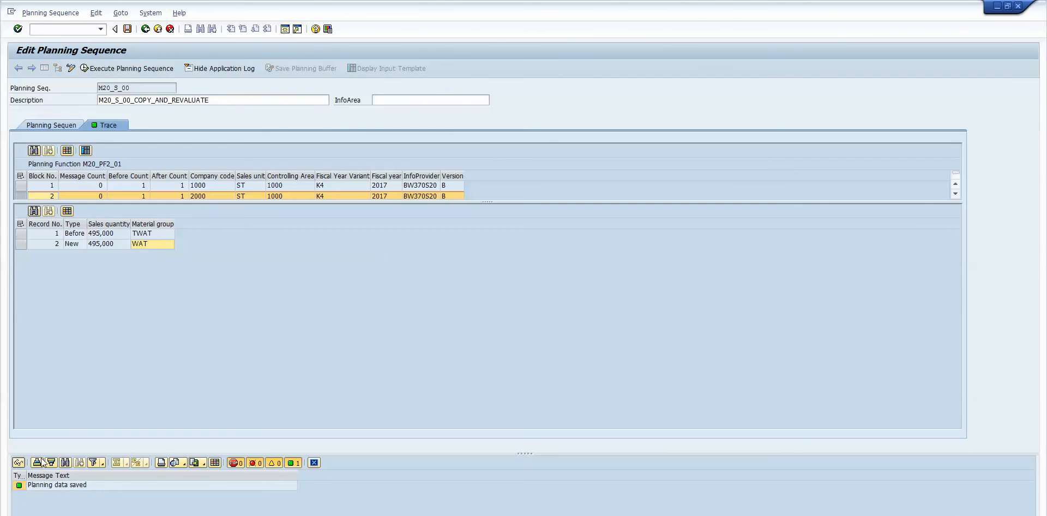
pyautogui.click(66, 486)
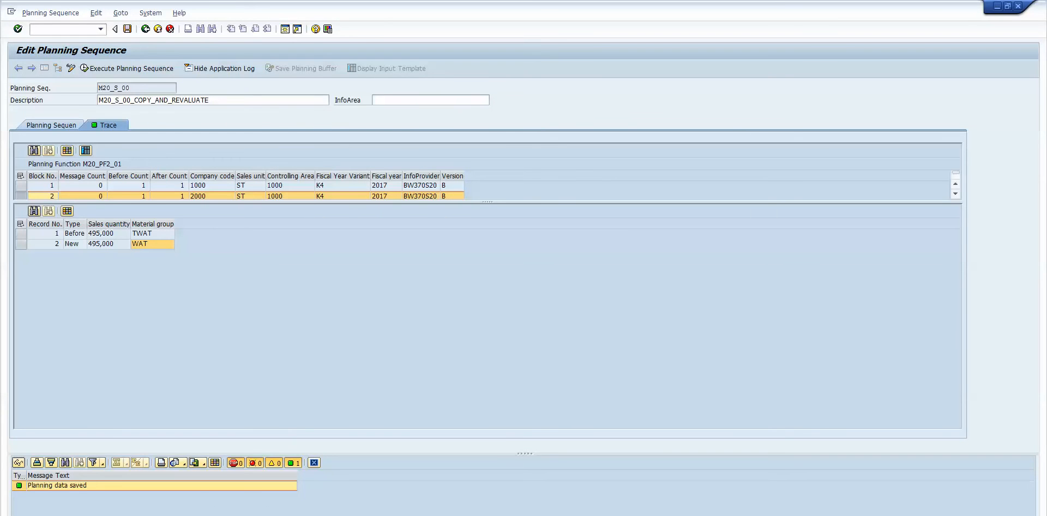
pyautogui.click(424, 486)
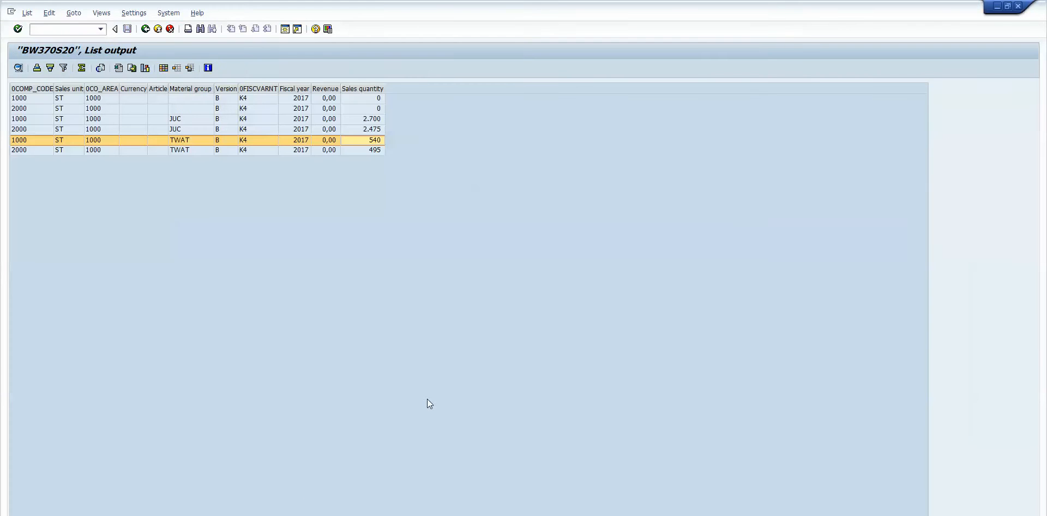
pyautogui.click(147, 30)
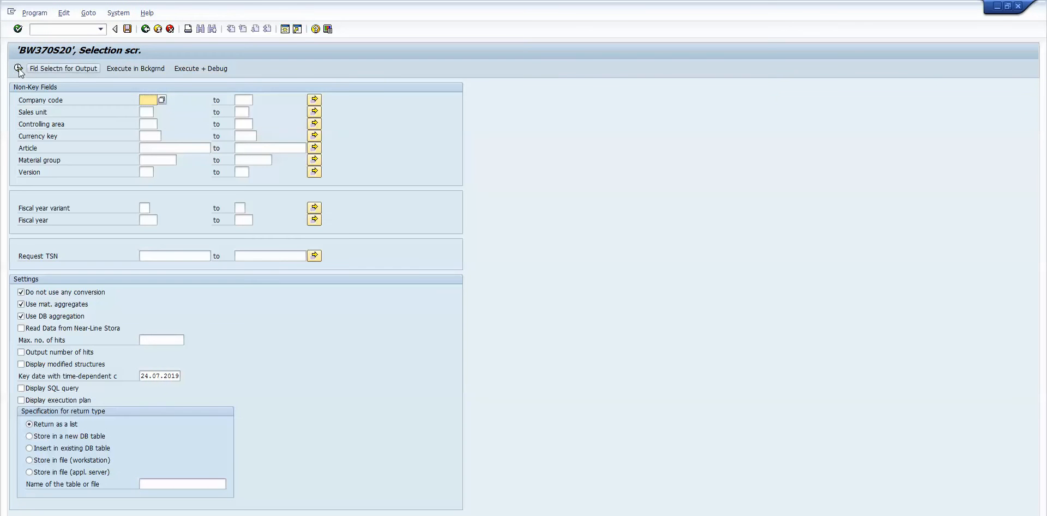
pyautogui.press('F8')
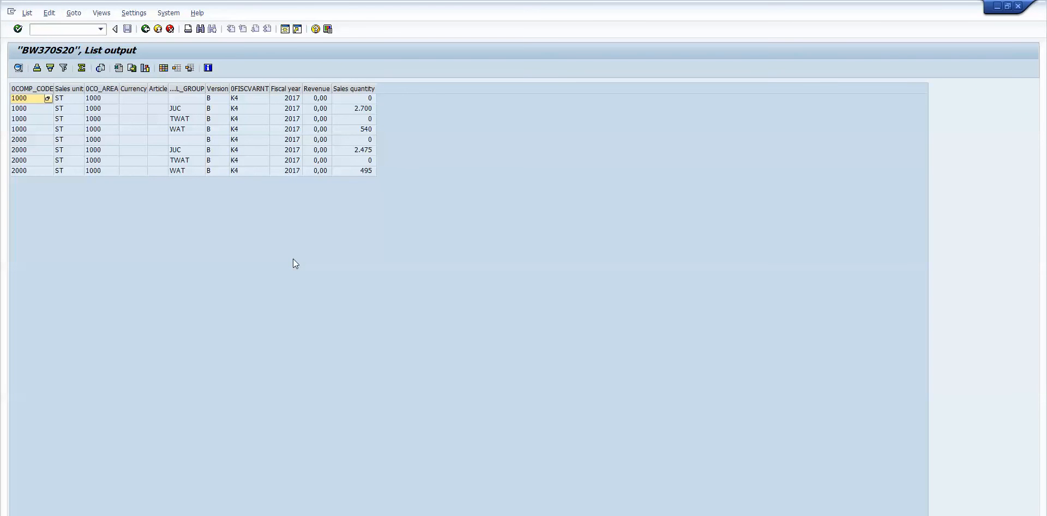
# - Sort the BW370S20 list by material group in descending order and compare the sales quantities of TWAT and WAT
pyautogui.click(189, 116)
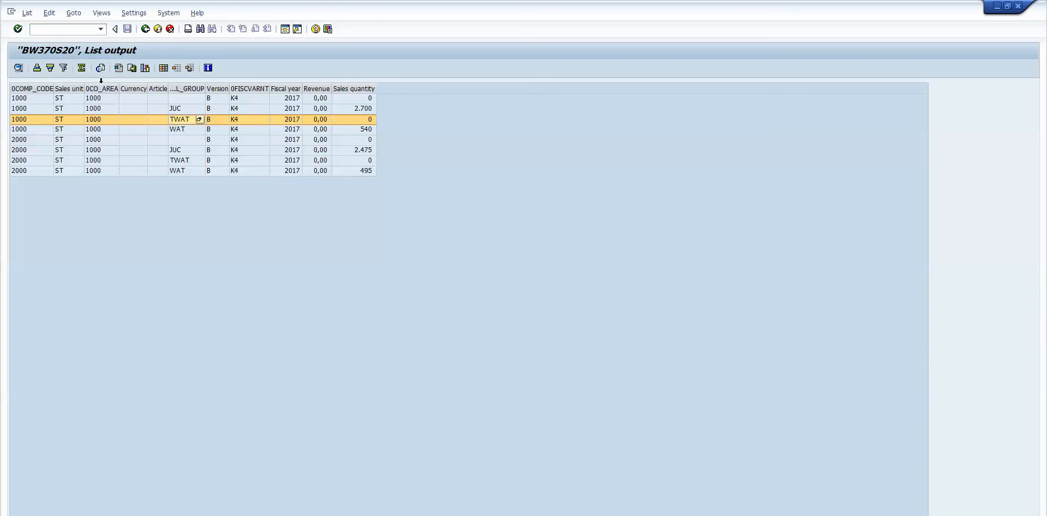
pyautogui.click(188, 87)
pyautogui.click(50, 67)
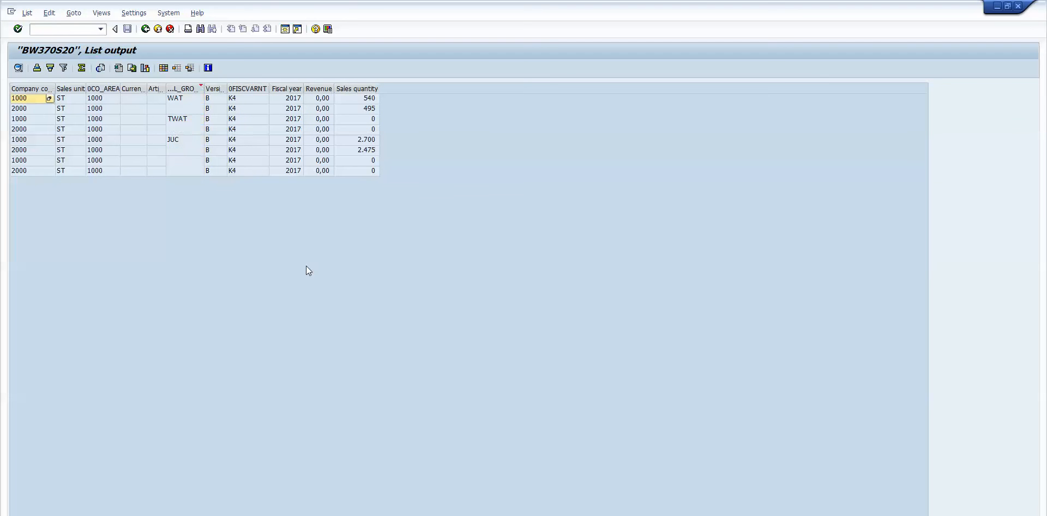
pyautogui.click(182, 121)
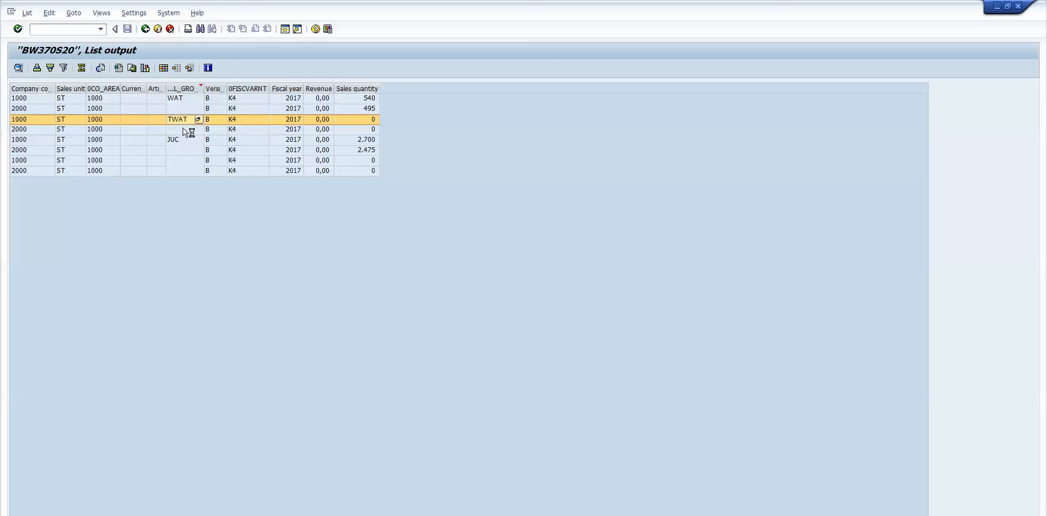
pyautogui.click(184, 129)
pyautogui.click(373, 121)
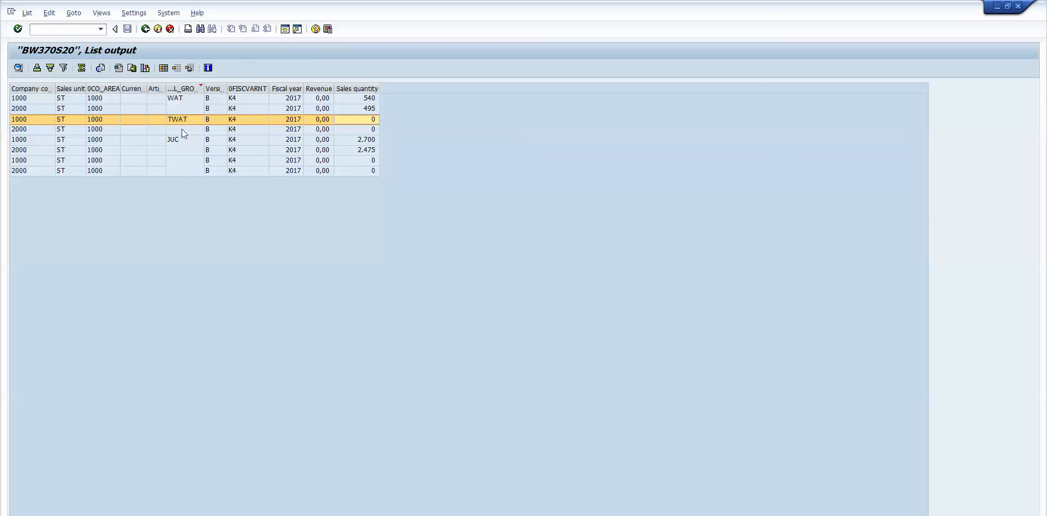
pyautogui.click(369, 98)
pyautogui.click(369, 108)
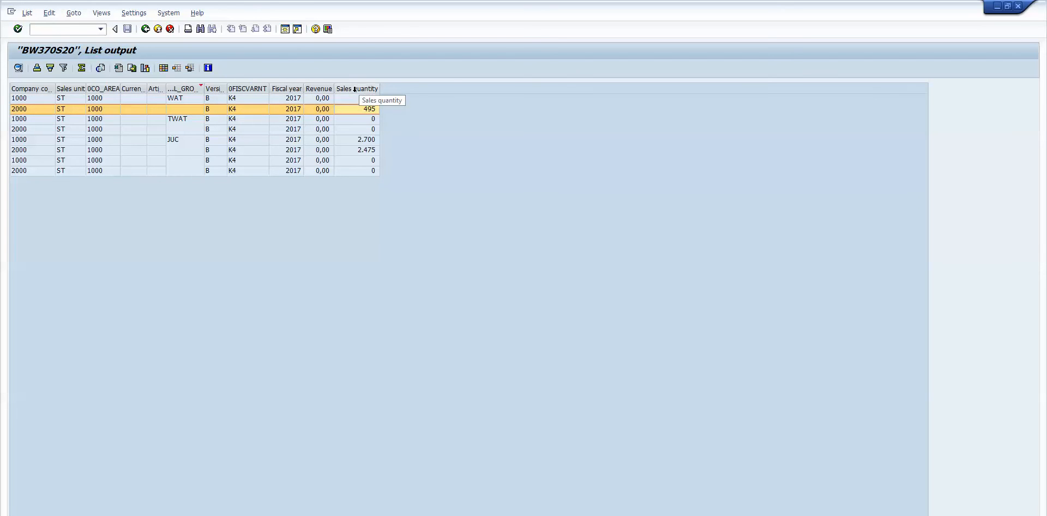
# - Sort the list by sales quantity in descending order and check the TWAT and WAT rows of company code 1000
pyautogui.click(357, 88)
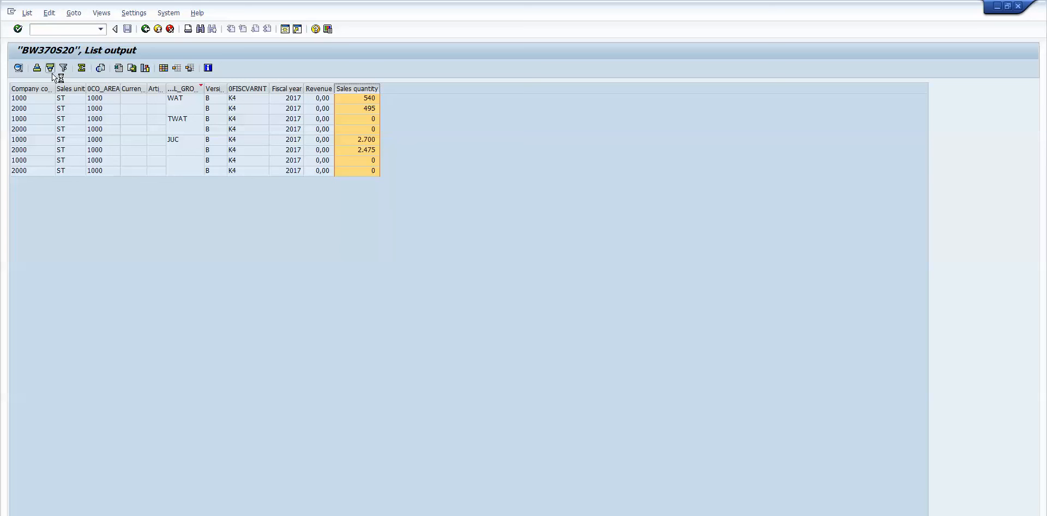
pyautogui.click(50, 67)
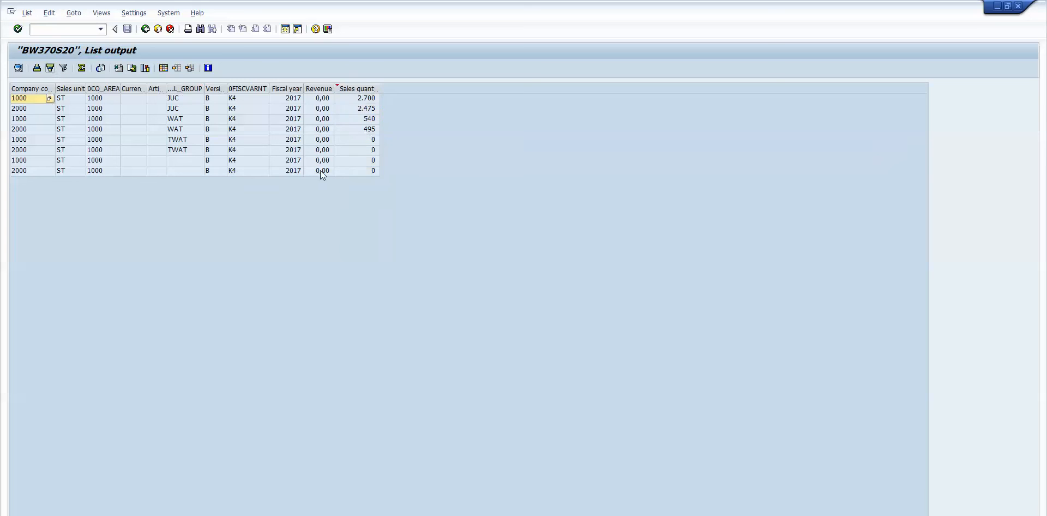
pyautogui.click(28, 144)
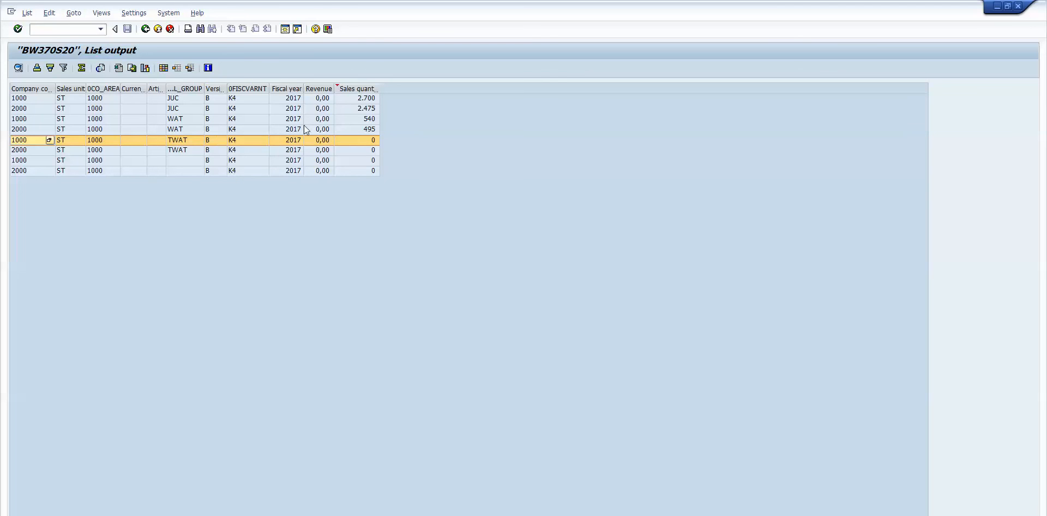
pyautogui.click(185, 141)
pyautogui.click(186, 118)
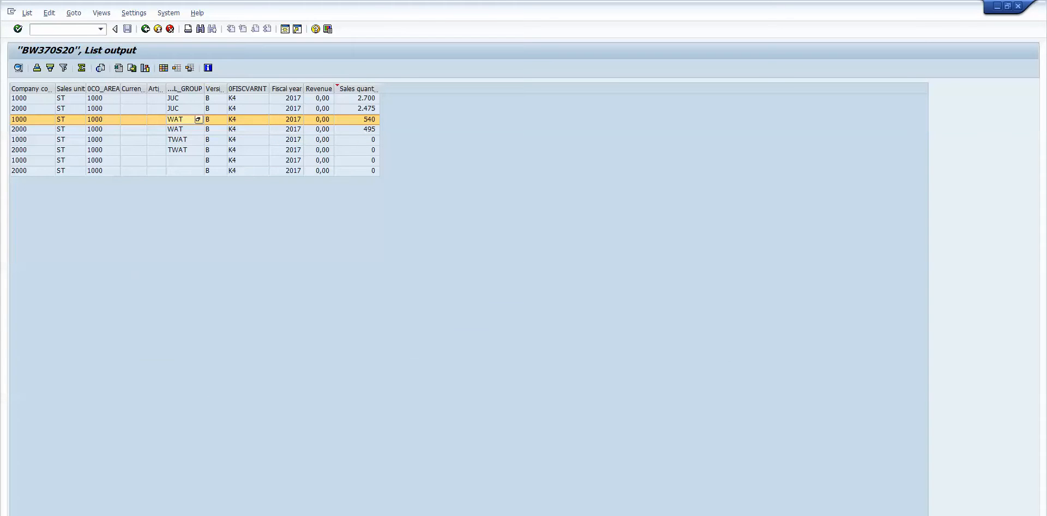
# - Switch to PowerPoint, go to slide 27 and examine the Task 6 requirement on copying WAT and JUC from version B to C
pyautogui.hotkey('alt', 'Tab')
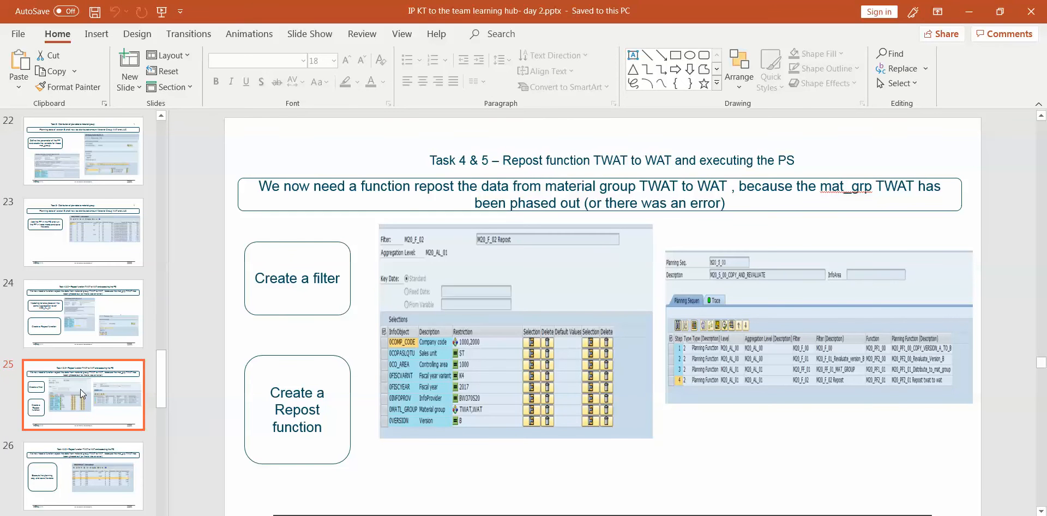
pyautogui.press('Down')
pyautogui.press('Down')
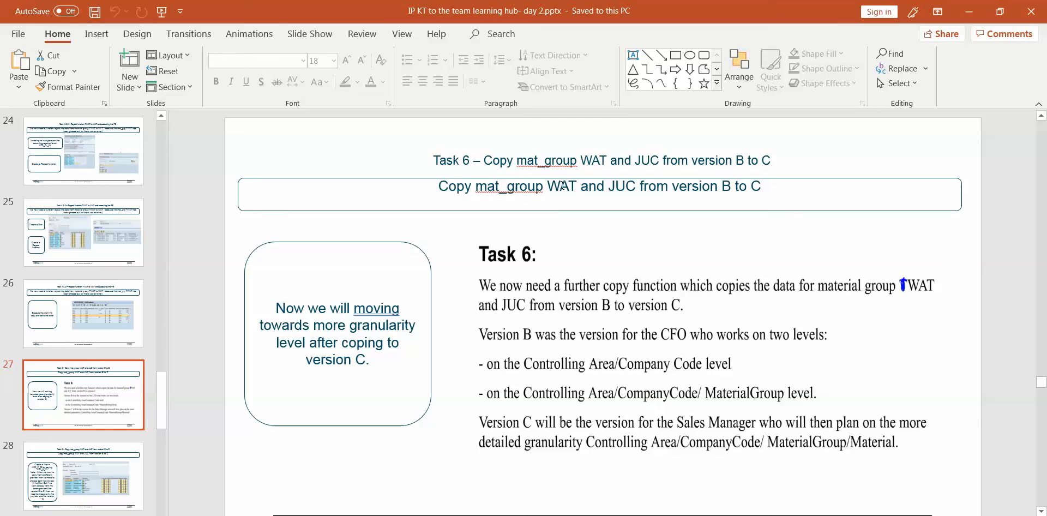
pyautogui.click(756, 186)
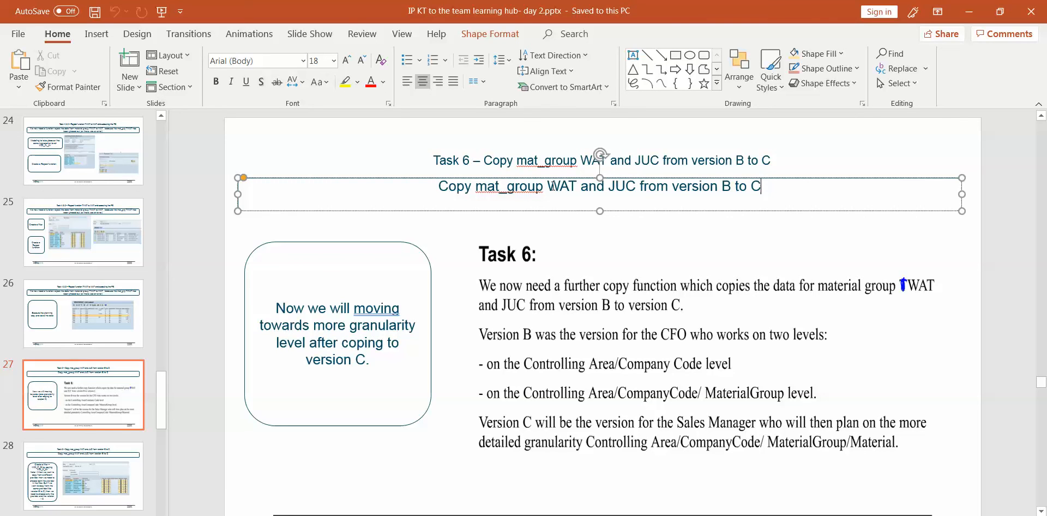
pyautogui.moveTo(547, 187); pyautogui.dragTo(761, 179)
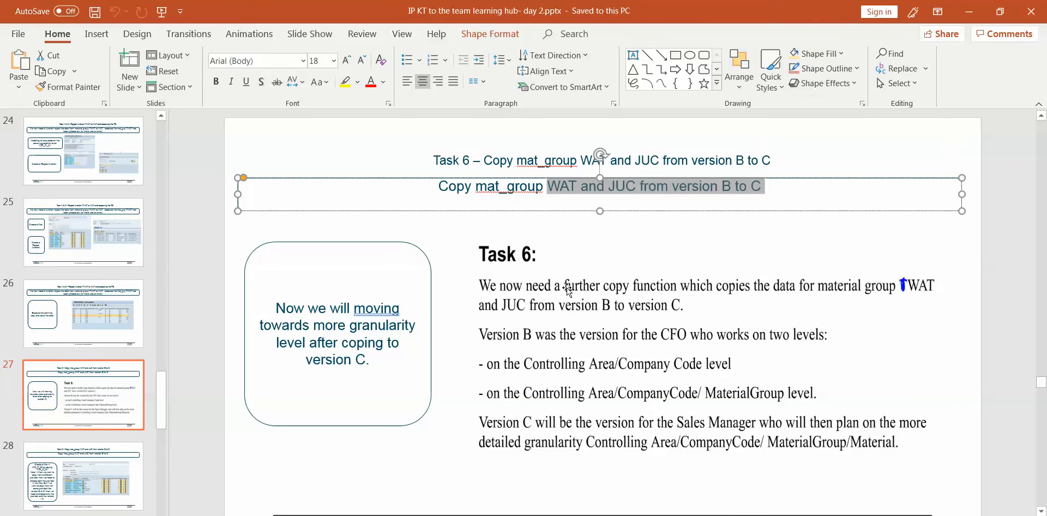
# - Switch to the BW370S20 list output in SAP and examine the WAT and JUC rows and their version values
pyautogui.click(613, 284)
pyautogui.hotkey('alt', 'Tab')
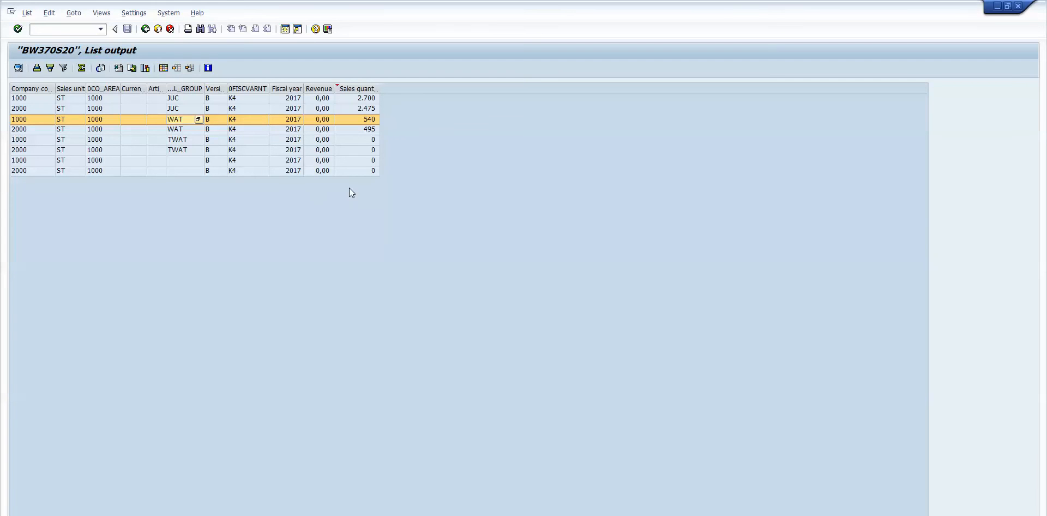
pyautogui.click(175, 131)
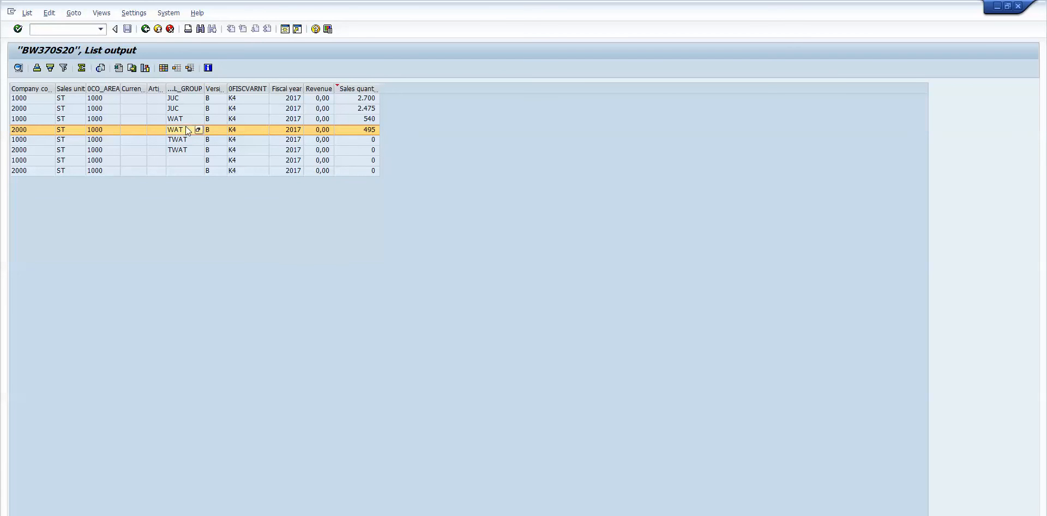
pyautogui.click(184, 98)
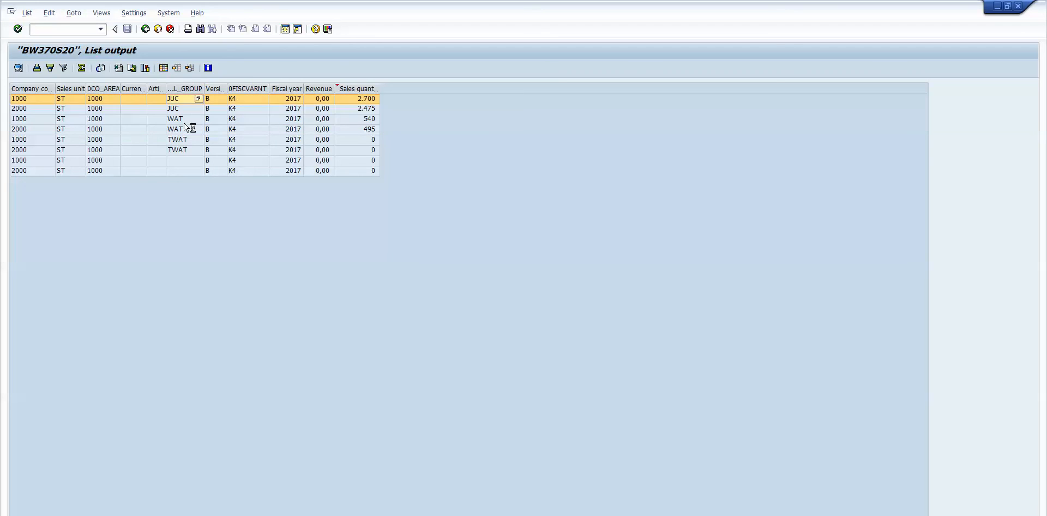
pyautogui.click(185, 123)
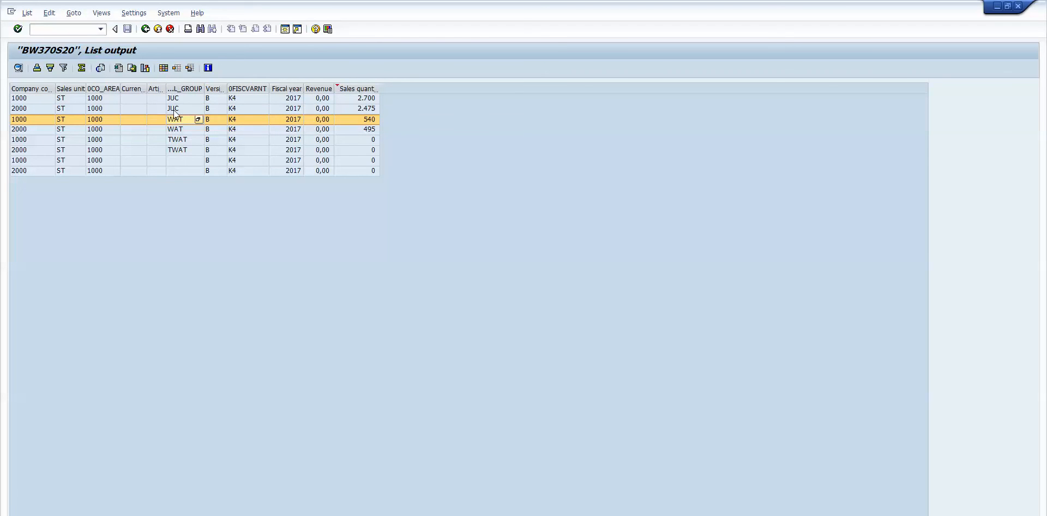
pyautogui.click(214, 98)
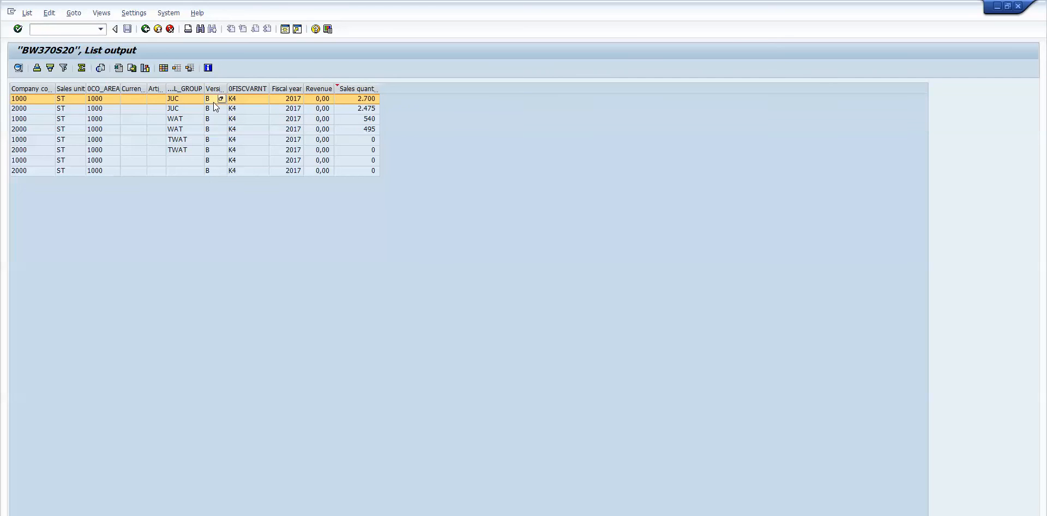
pyautogui.click(214, 112)
pyautogui.click(211, 131)
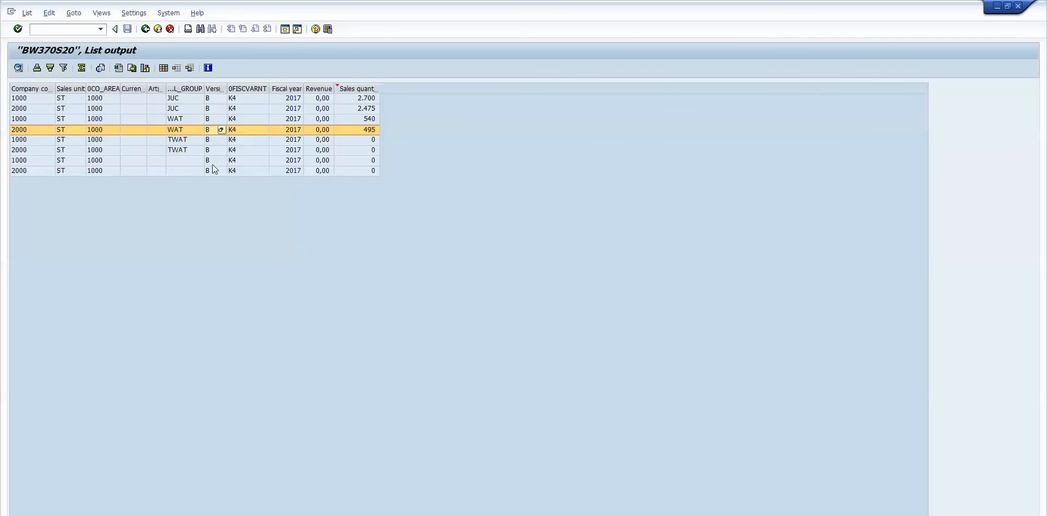
pyautogui.click(213, 171)
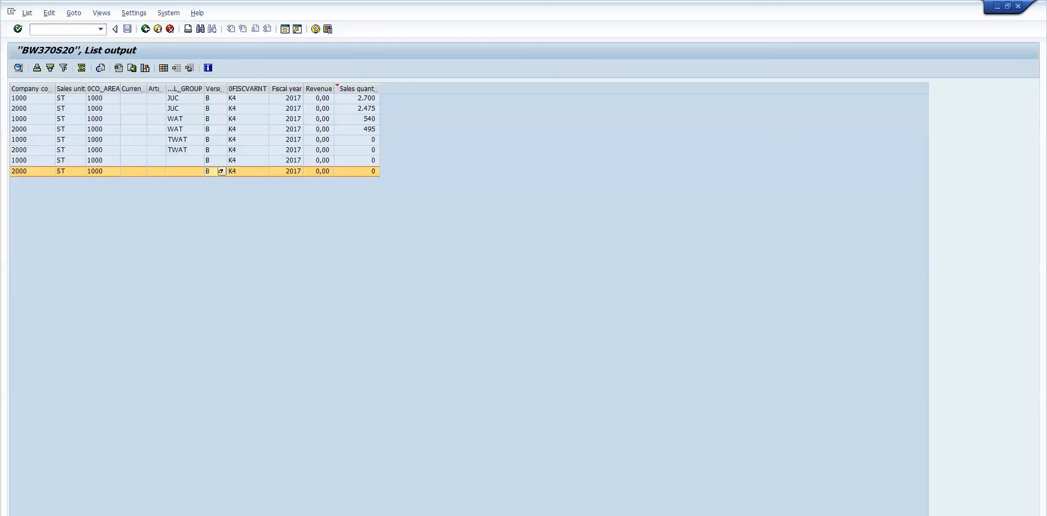
# - Switch to the planning sequence session, restart transaction RSPLAN and go to planning function maintenance
pyautogui.click(262, 504)
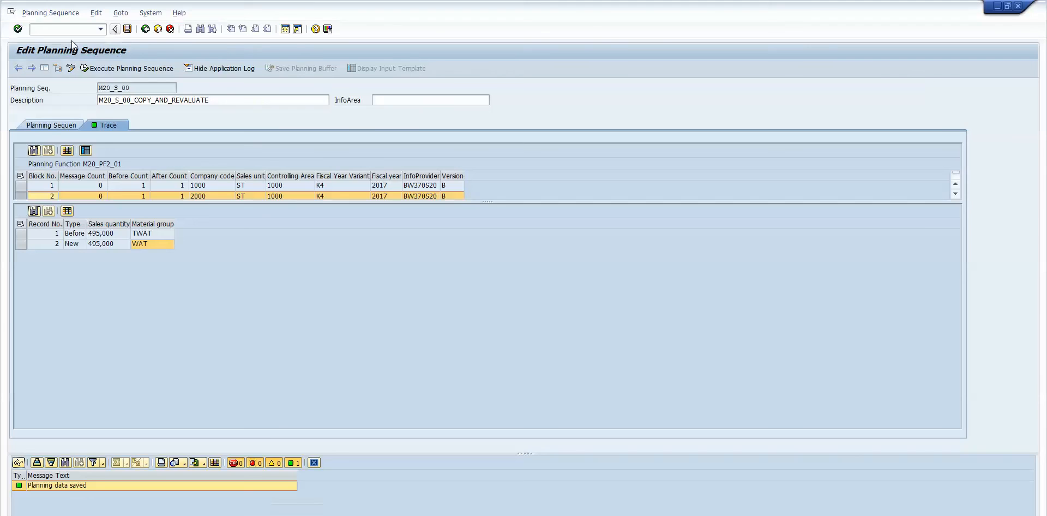
pyautogui.write('/n')
pyautogui.press('BackSpace')
pyautogui.write('lan')
pyautogui.press('Return')
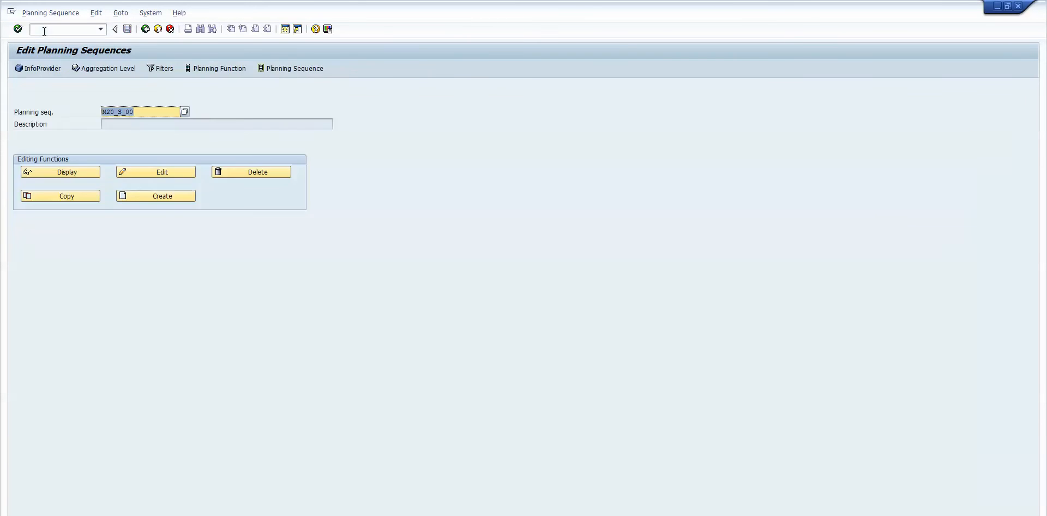
pyautogui.click(221, 68)
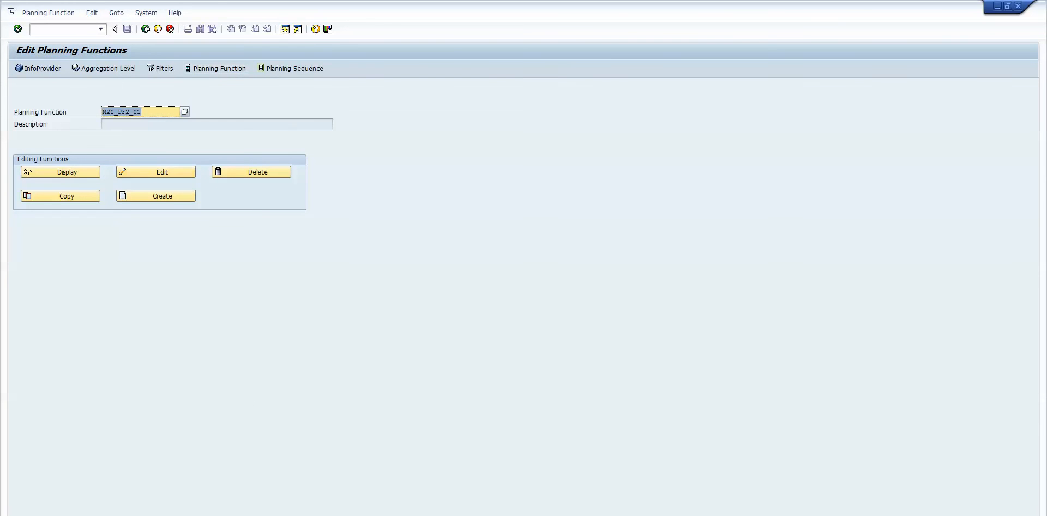
# - Switch to PowerPoint, examine slides 28 and 29 on the Task 6 filter and copy planning function, and return to SAP
pyautogui.click(241, 498)
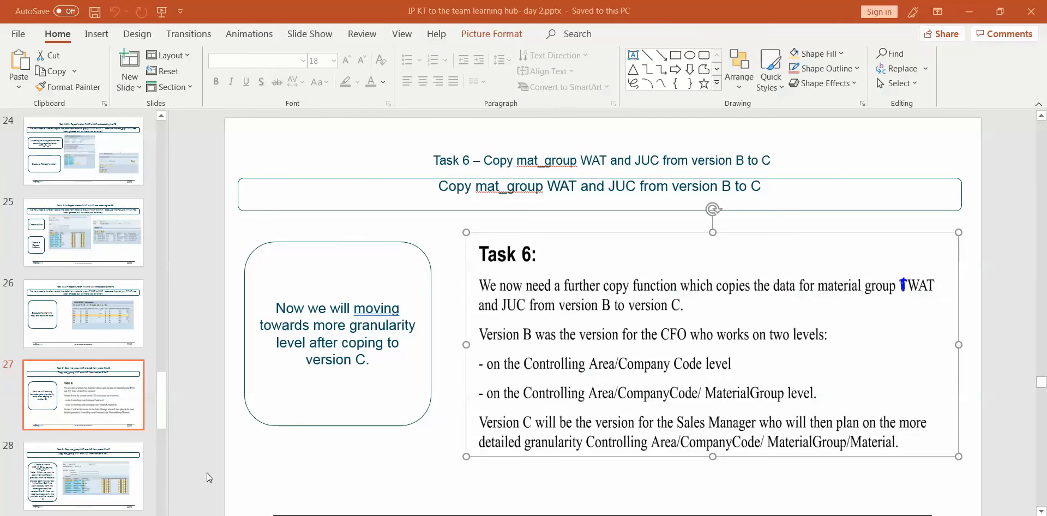
pyautogui.click(99, 470)
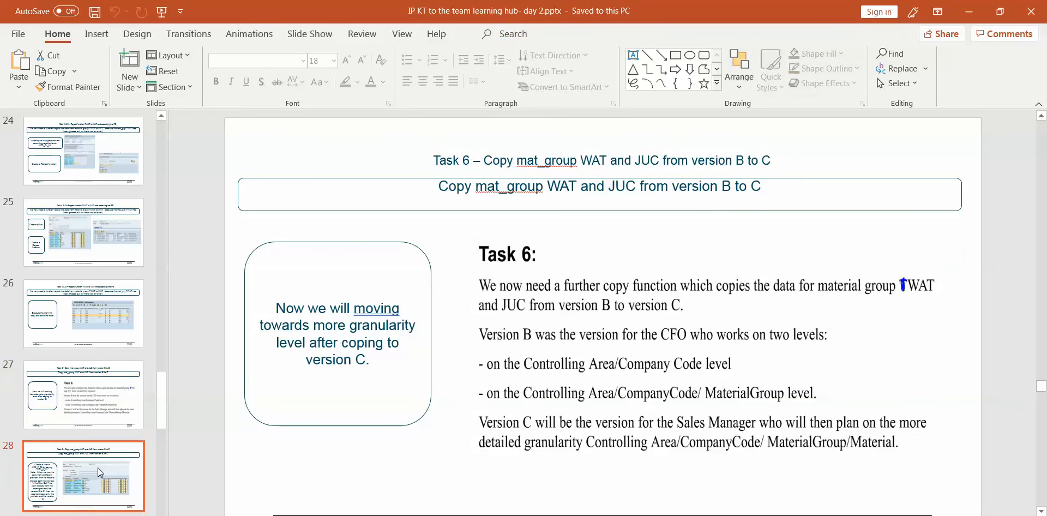
pyautogui.press('Down')
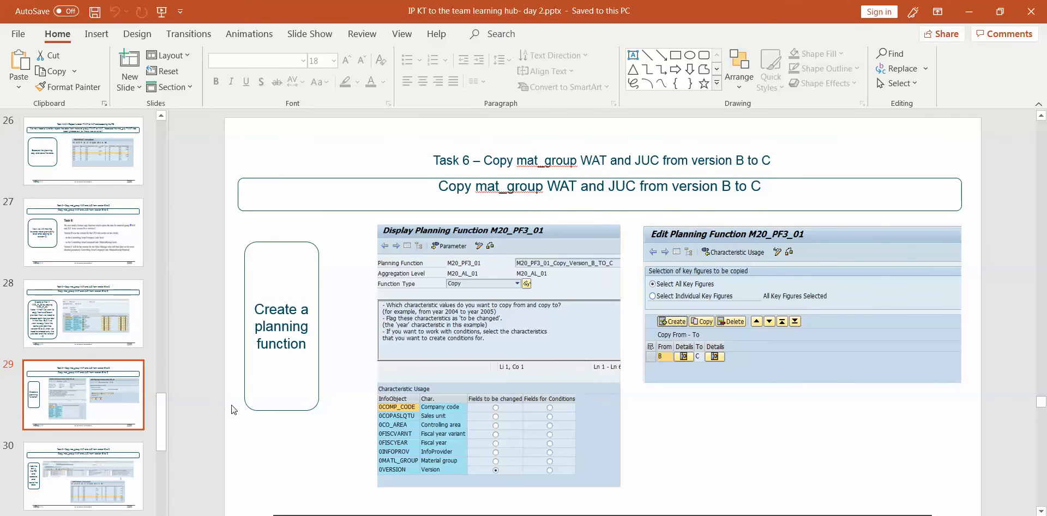
pyautogui.hotkey('alt', 'Tab')
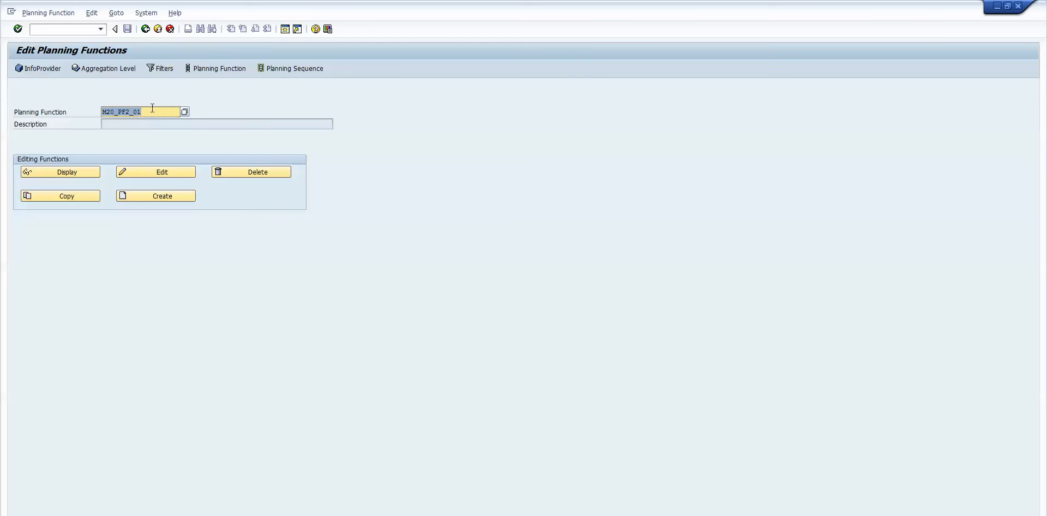
pyautogui.hotkey('alt', 'Tab')
pyautogui.hotkey('alt', 'Tab')
# - Display planning function M20_PF3_01, examine its characteristic usage and from-to copy parameters, and return to the planning function entry screen
pyautogui.click(129, 112)
pyautogui.press('BackSpace')
pyautogui.write('3')
pyautogui.click(86, 172)
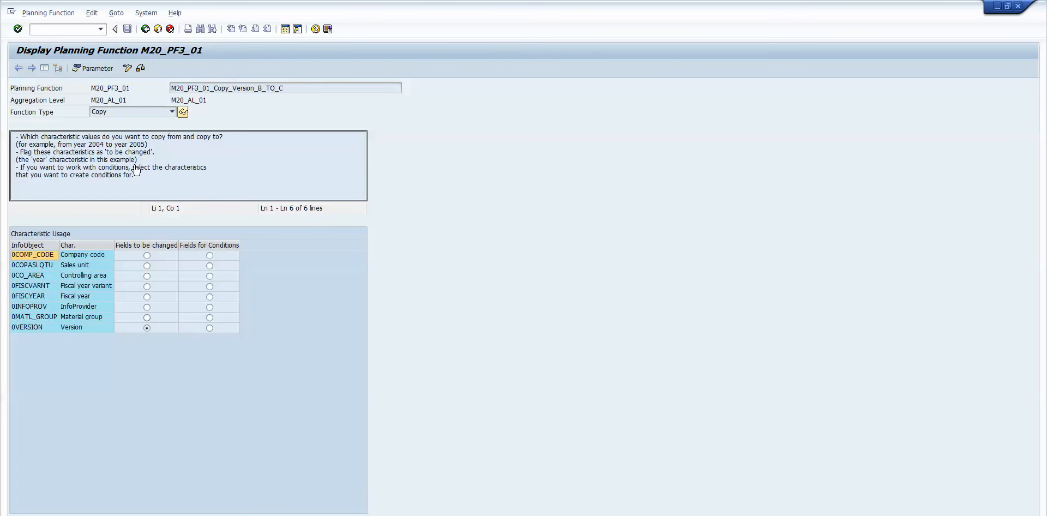
pyautogui.click(99, 70)
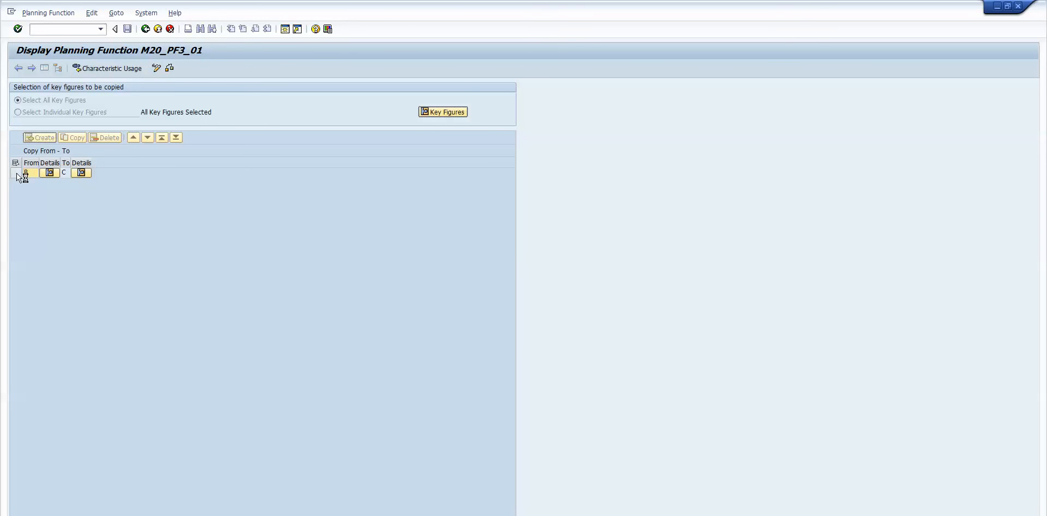
pyautogui.click(145, 29)
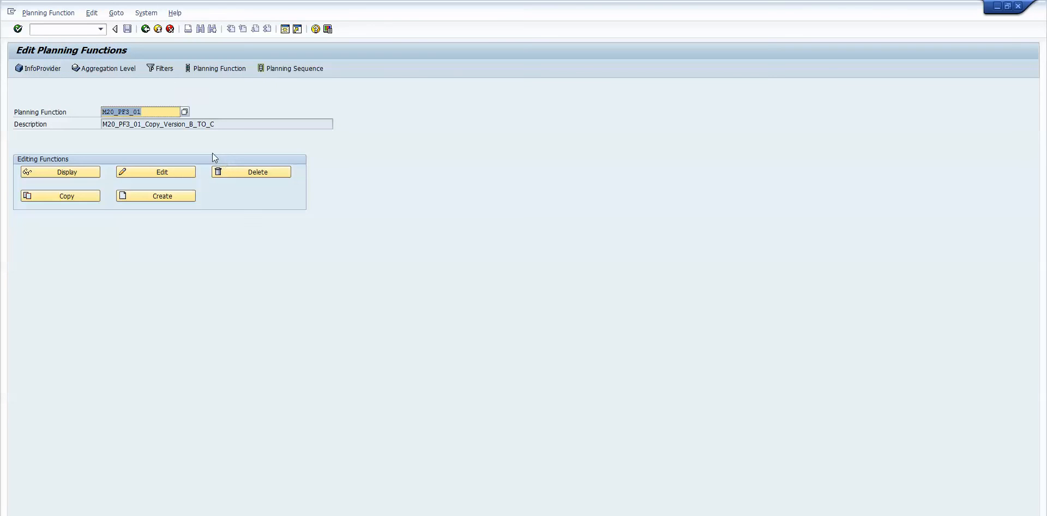
# - Go to filter maintenance in SAP and review the M20_F_03 filter settings on PowerPoint slide 28
pyautogui.click(160, 68)
pyautogui.hotkey('alt', 'Tab')
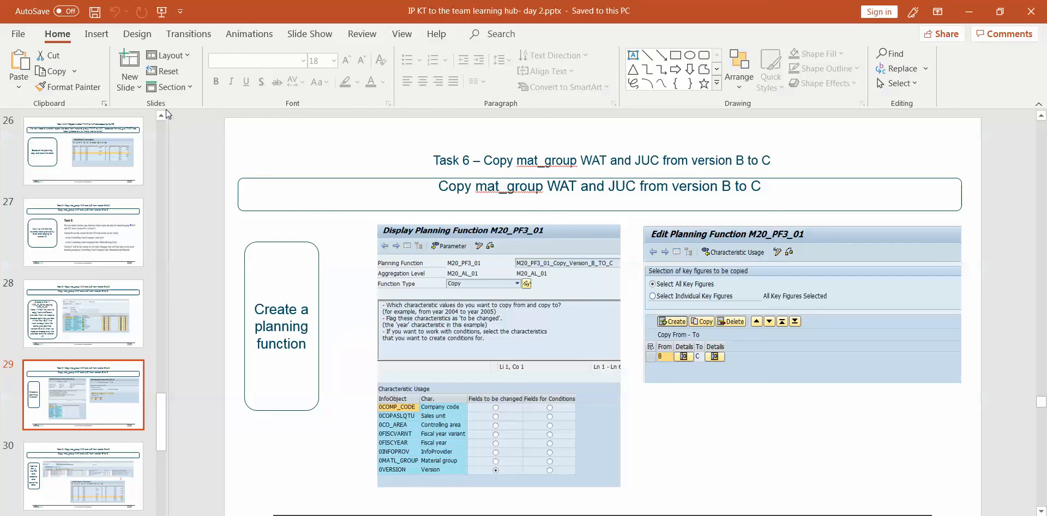
pyautogui.click(87, 319)
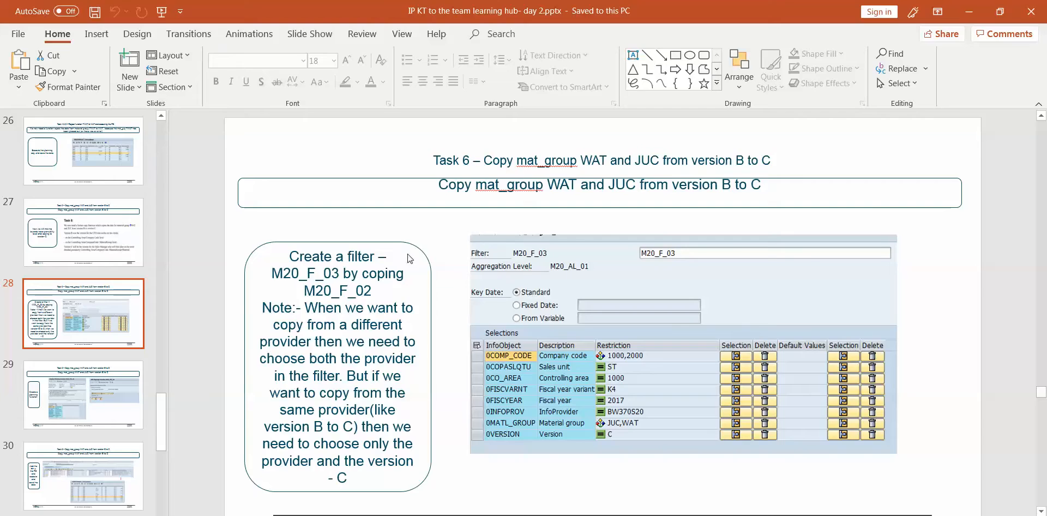
pyautogui.hotkey('alt', 'Tab')
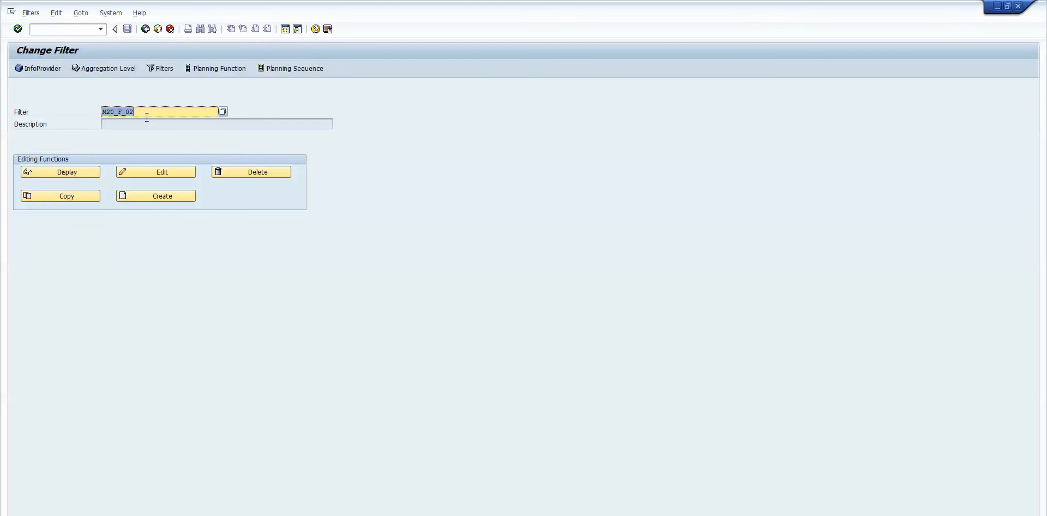
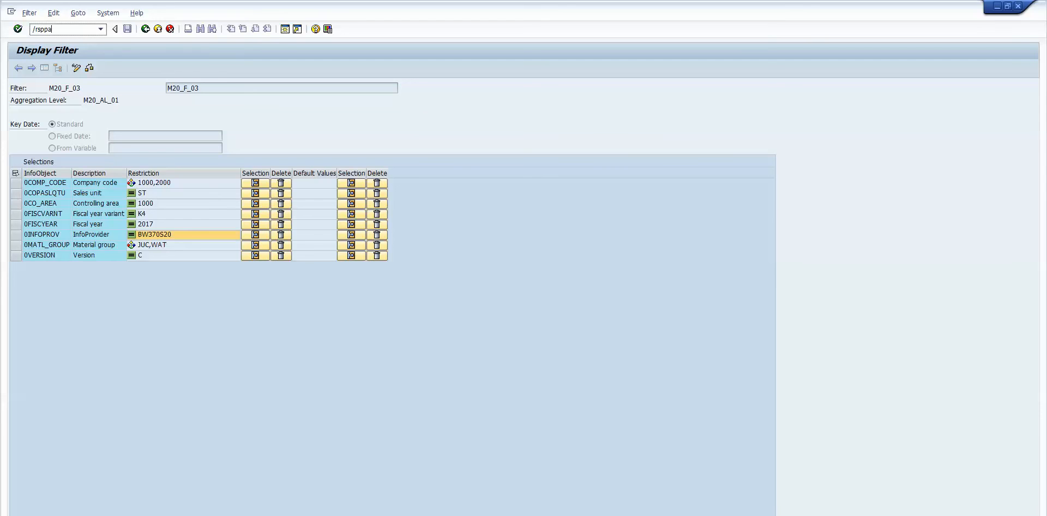
# - Start transaction RSPLAN, go to planning sequence maintenance and display planning sequence M20_S_00
pyautogui.press('BackSpace')
pyautogui.press('BackSpace')
pyautogui.press('BackSpace')
pyautogui.press('BackSpace')
pyautogui.press('BackSpace')
pyautogui.press('BackSpace')
pyautogui.write('nrsplan')
pyautogui.press('Return')
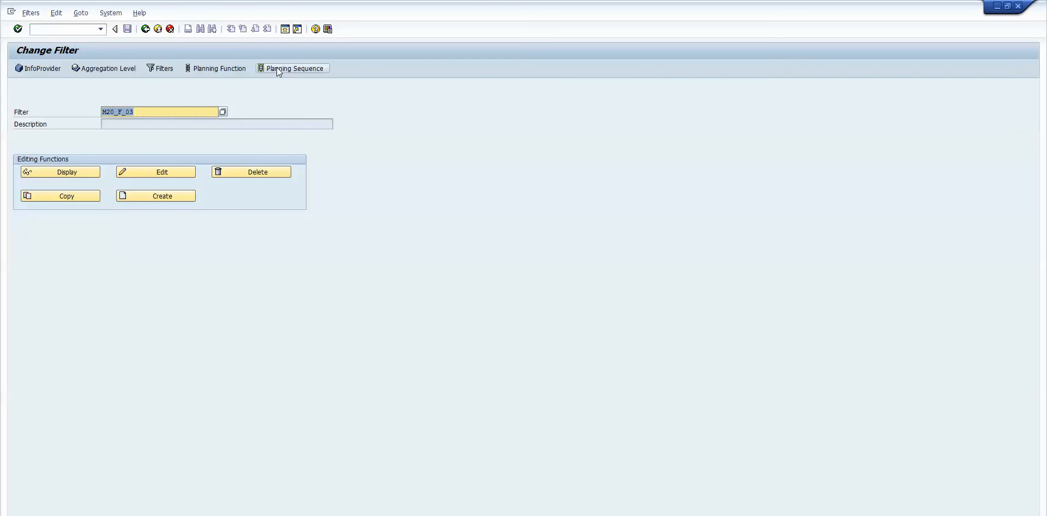
pyautogui.click(278, 71)
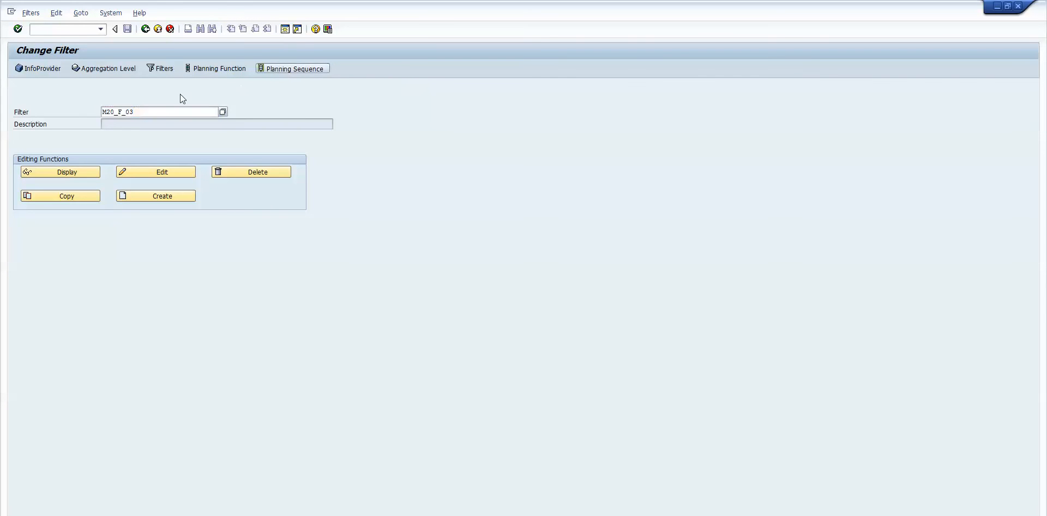
pyautogui.click(81, 171)
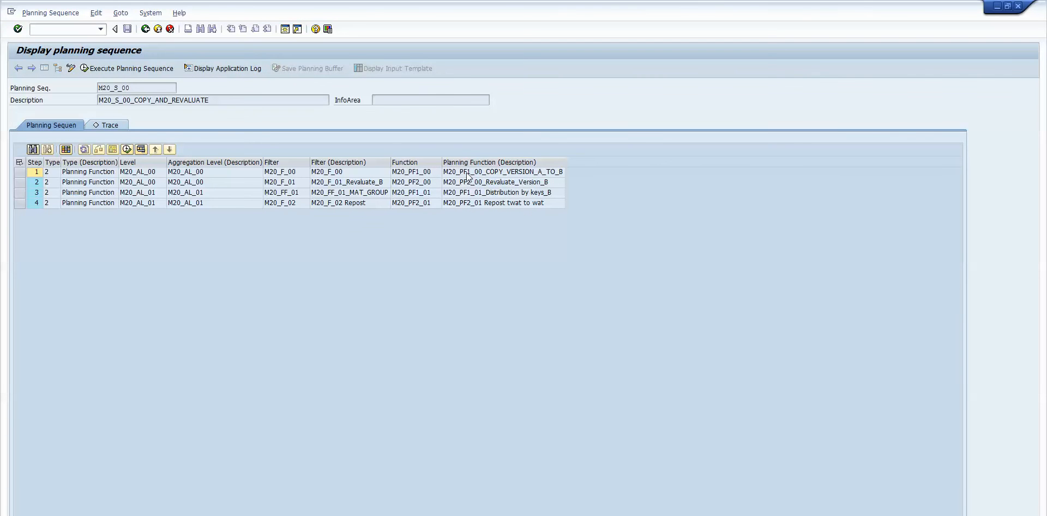
# - Open filter M20_F_00 from step 1 of the sequence and examine its InfoProvider and Version restrictions
pyautogui.click(469, 172)
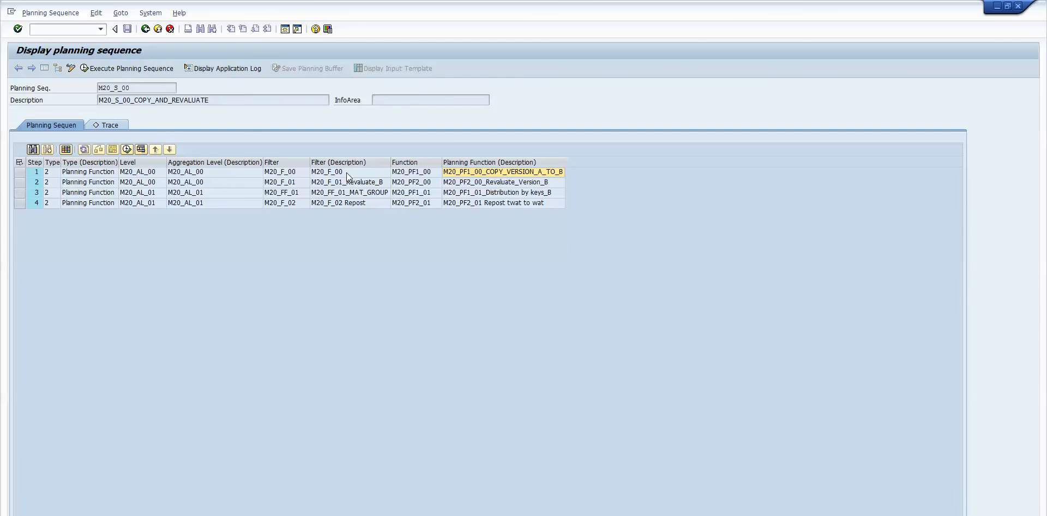
pyautogui.click(298, 170)
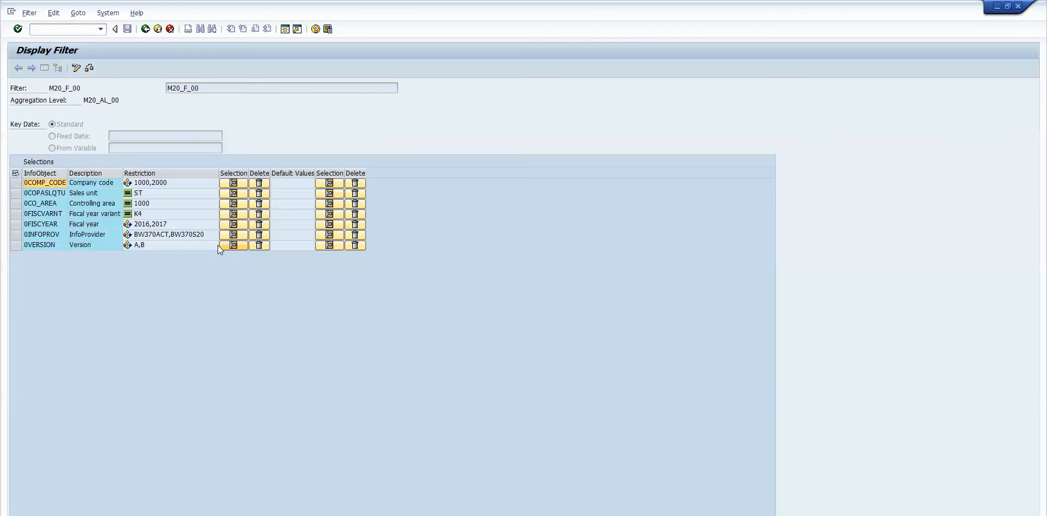
pyautogui.click(147, 239)
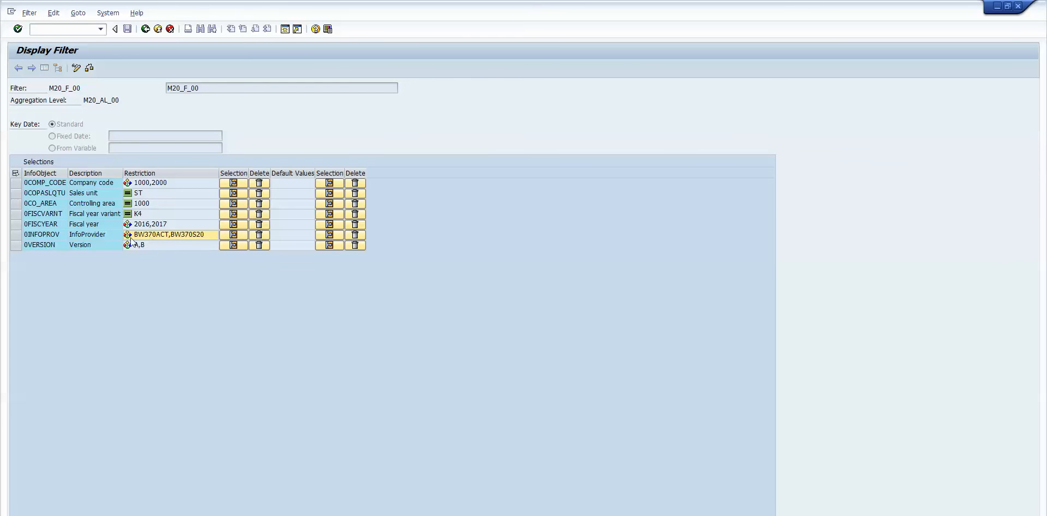
pyautogui.click(15, 236)
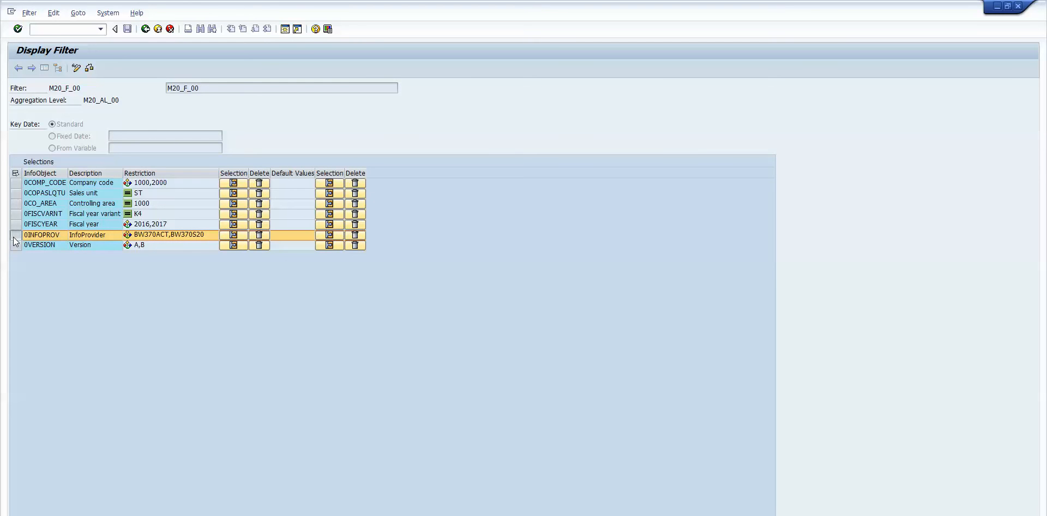
pyautogui.click(14, 245)
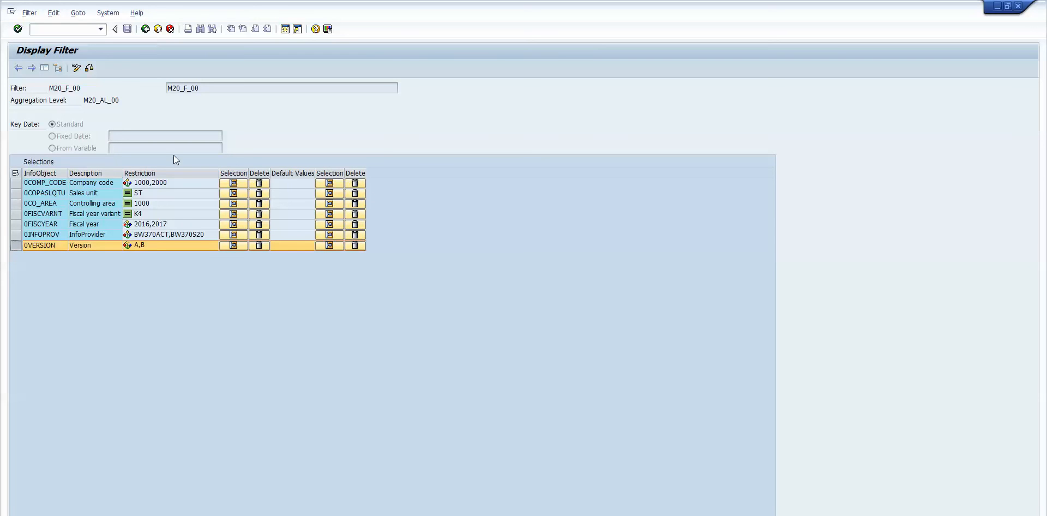
# - Check the version column of the BW370S20 list and compare it with the Version and InfoProvider restrictions of filter M20_F_03
pyautogui.click(308, 515)
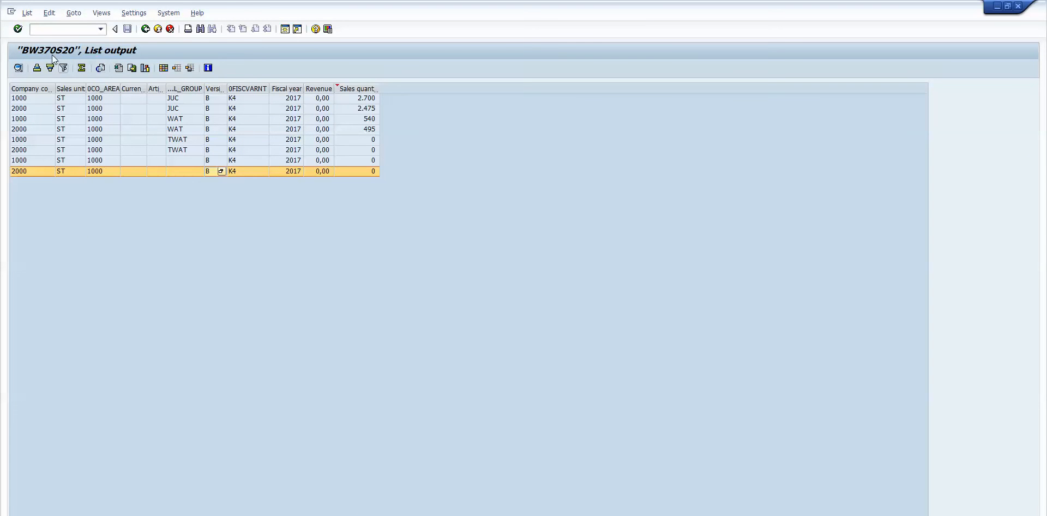
pyautogui.click(214, 88)
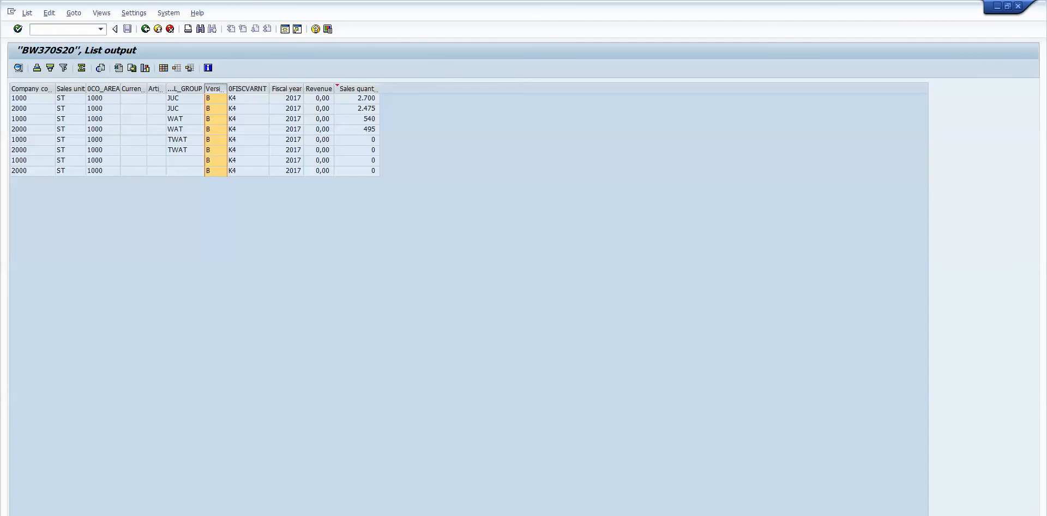
pyautogui.click(218, 511)
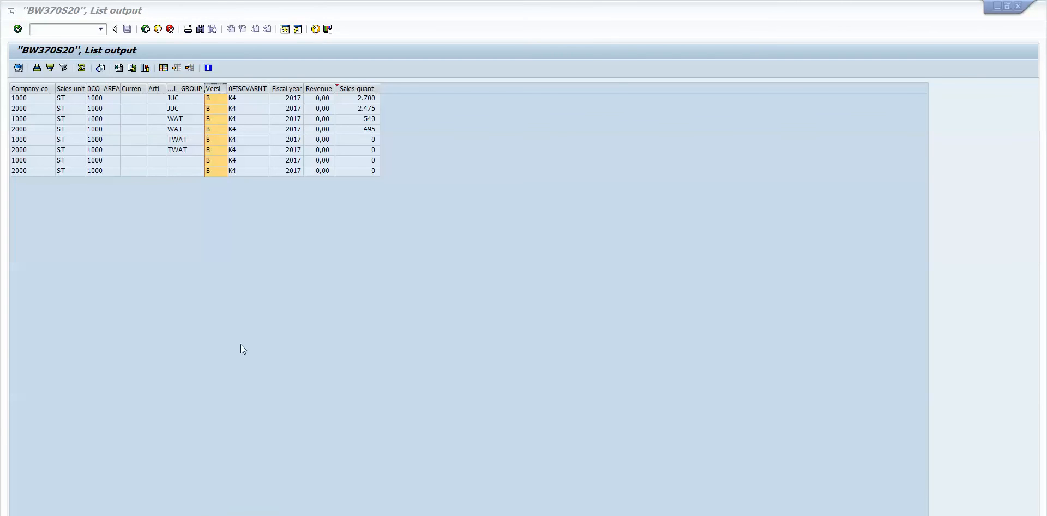
pyautogui.click(183, 255)
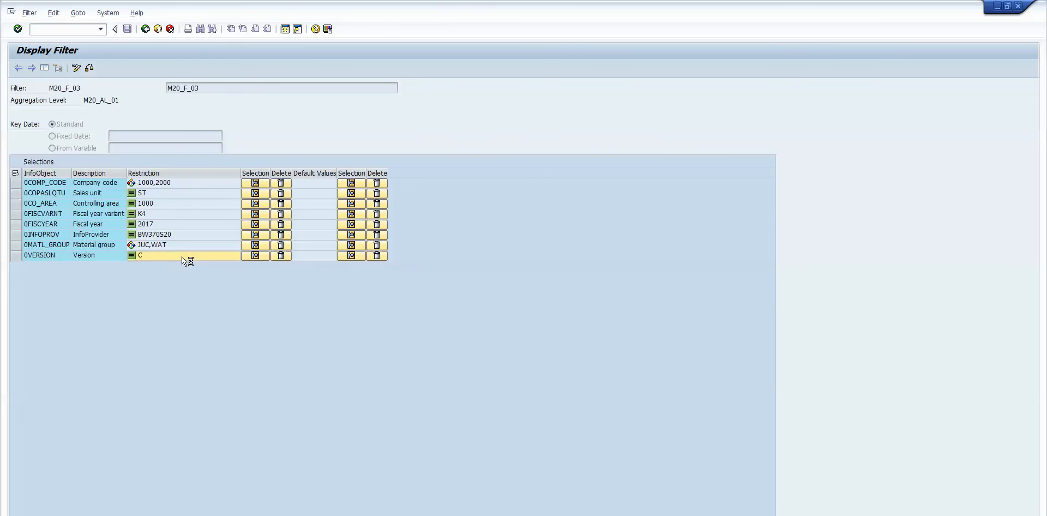
pyautogui.click(13, 255)
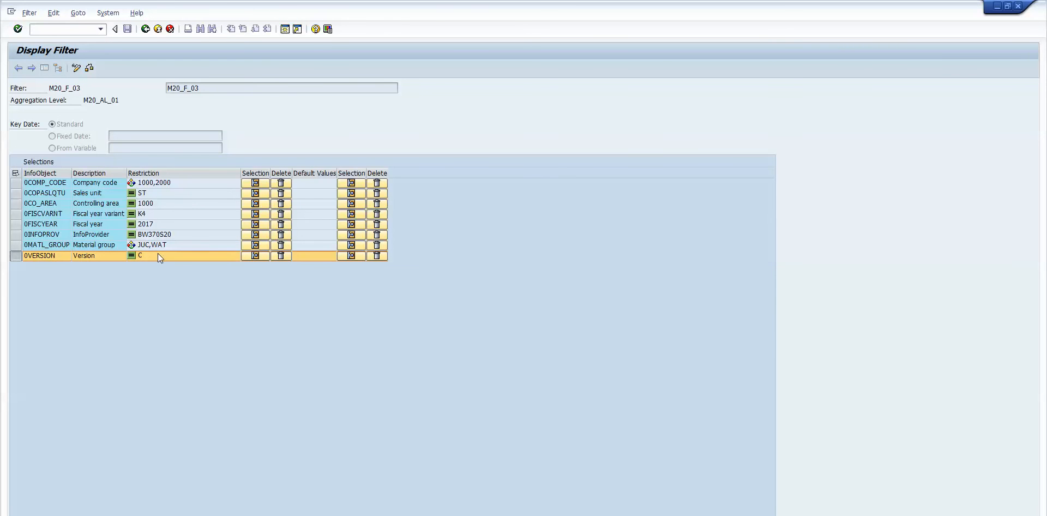
pyautogui.click(176, 229)
pyautogui.click(178, 234)
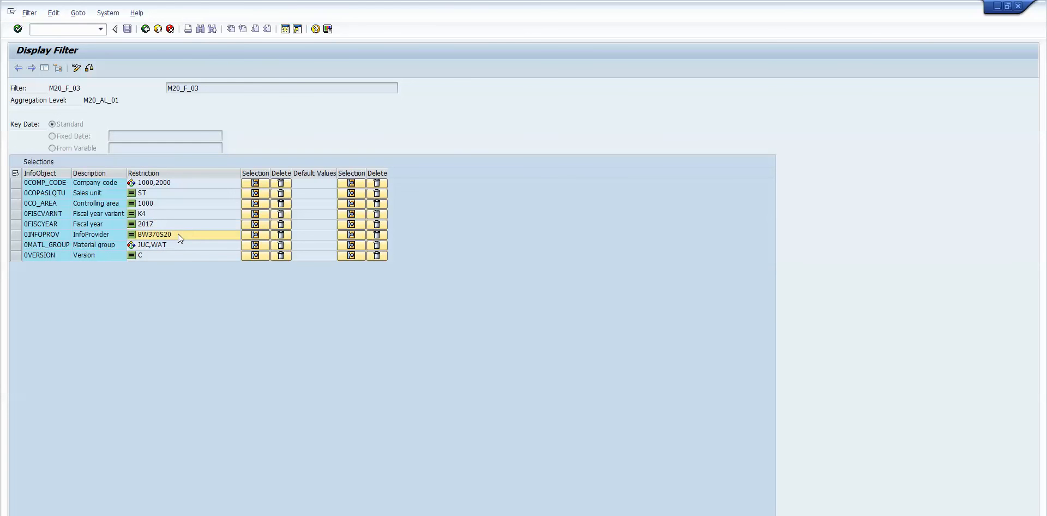
# - Start transaction RSPLAN from the filter display and open planning sequence M20_S_00 for editing
pyautogui.click(75, 28)
pyautogui.write('/nr')
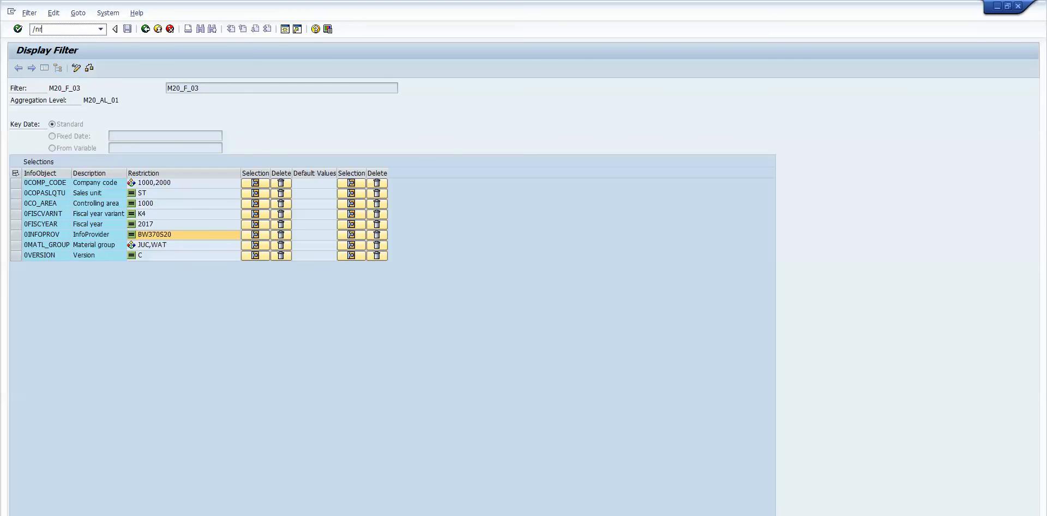
pyautogui.write('splan')
pyautogui.press('Return')
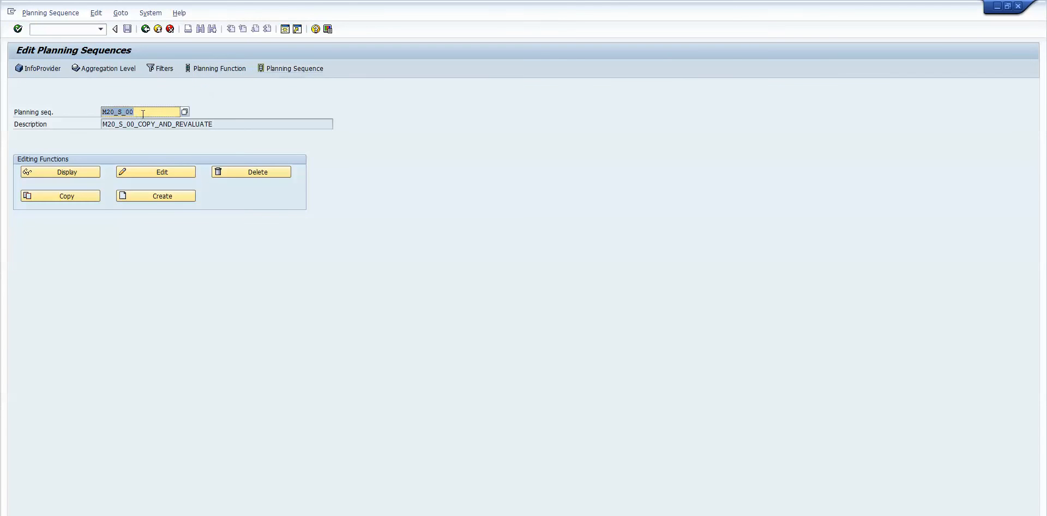
pyautogui.click(78, 172)
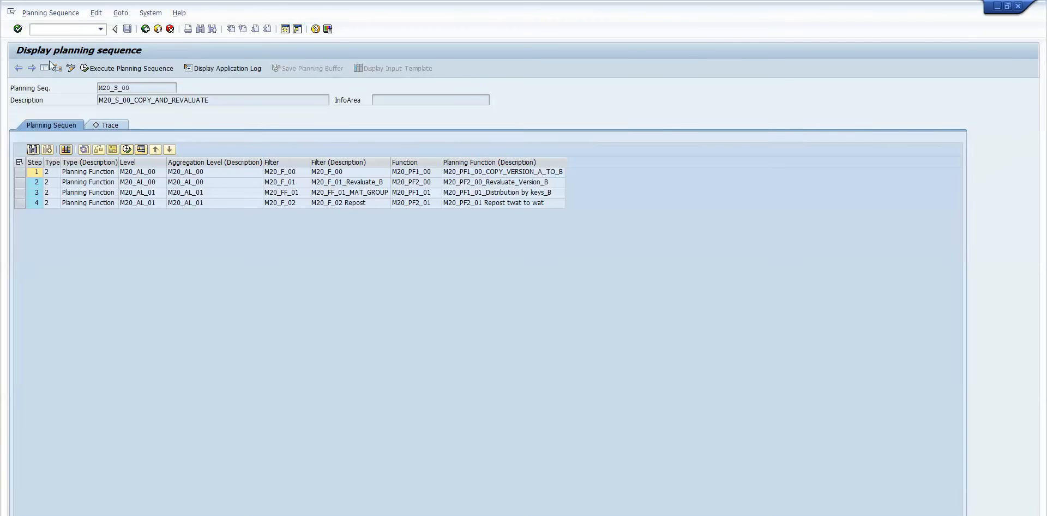
pyautogui.click(71, 68)
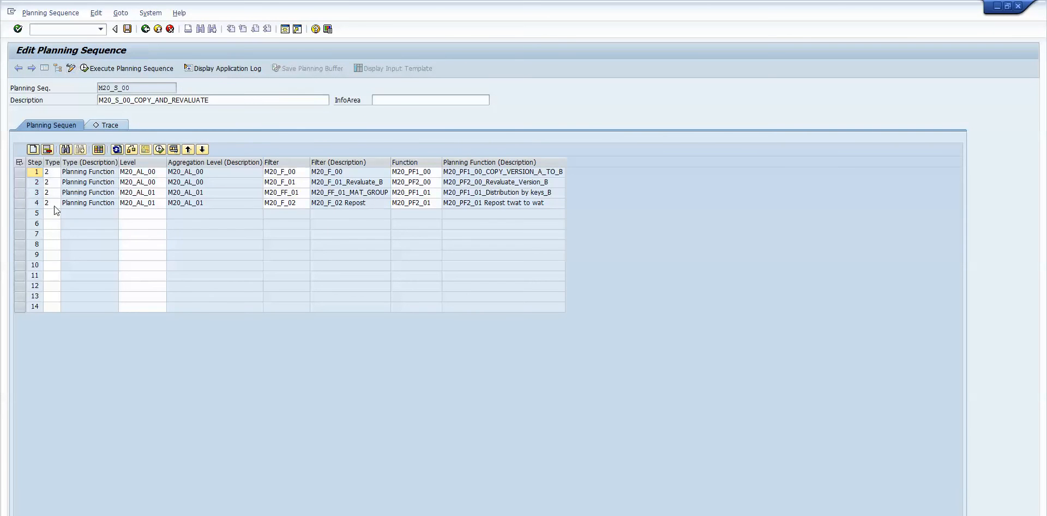
# - Add step 5 to the planning sequence with type 2 (Planning Function) and aggregation level M20_AL_01
pyautogui.click(52, 213)
pyautogui.write('2')
pyautogui.press('Return')
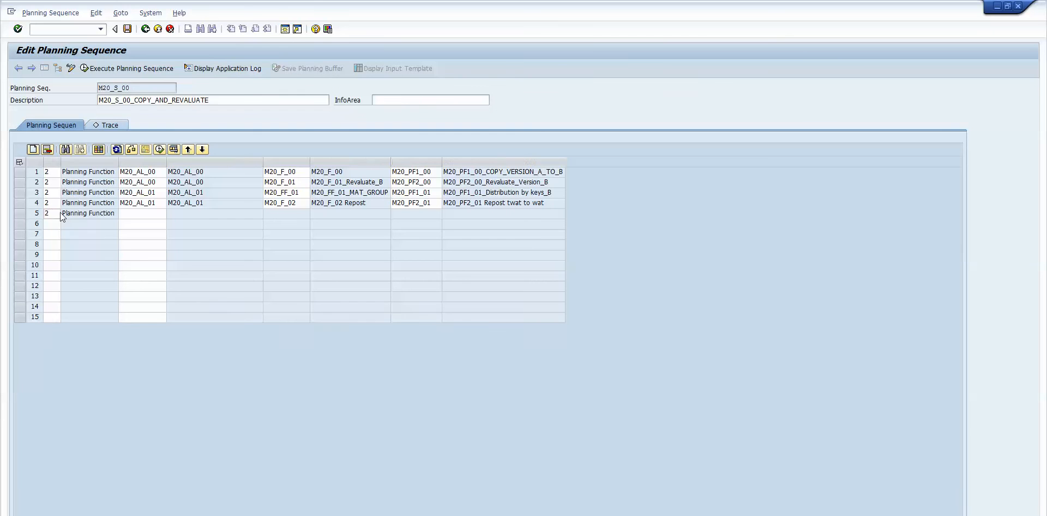
pyautogui.click(155, 213)
pyautogui.click(160, 214)
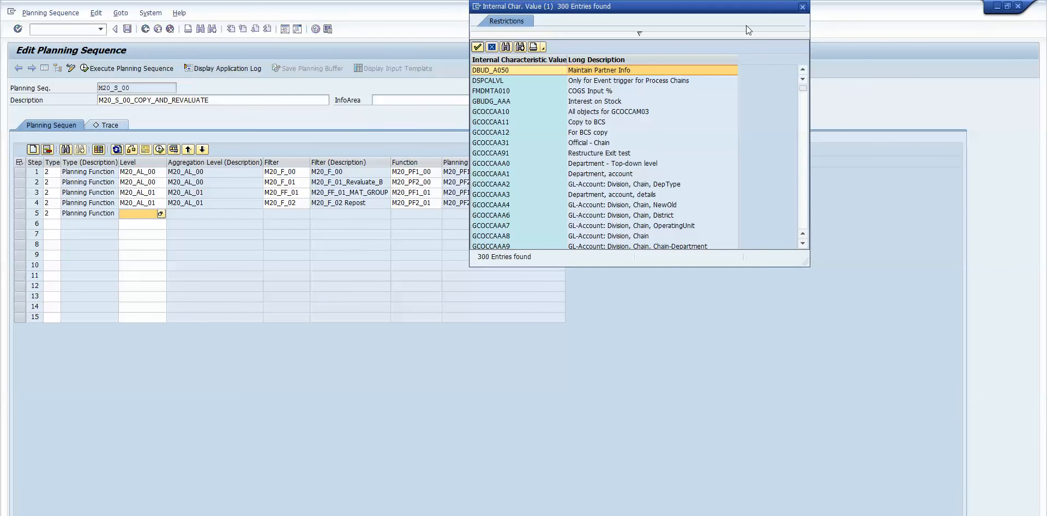
pyautogui.click(803, 7)
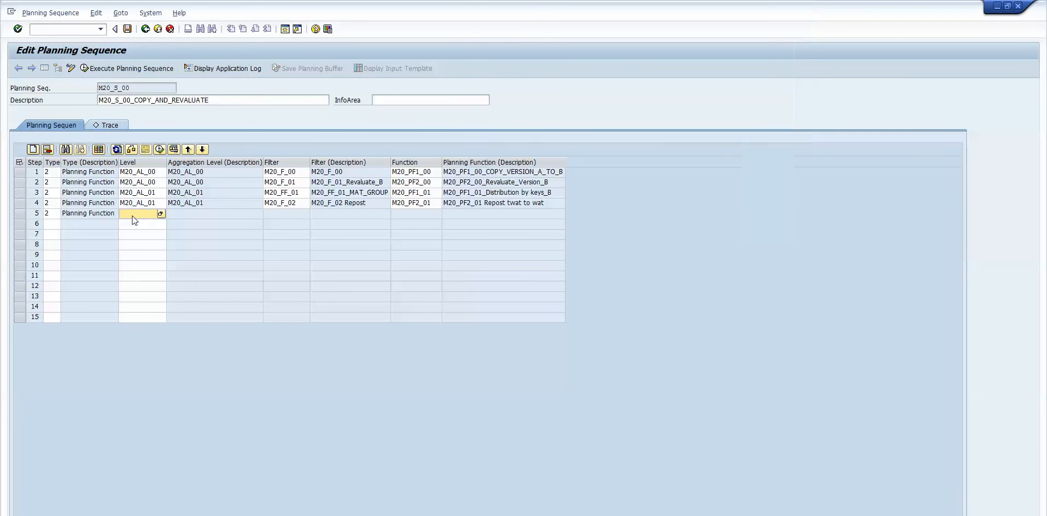
pyautogui.write('m20_al_01')
pyautogui.press('Return')
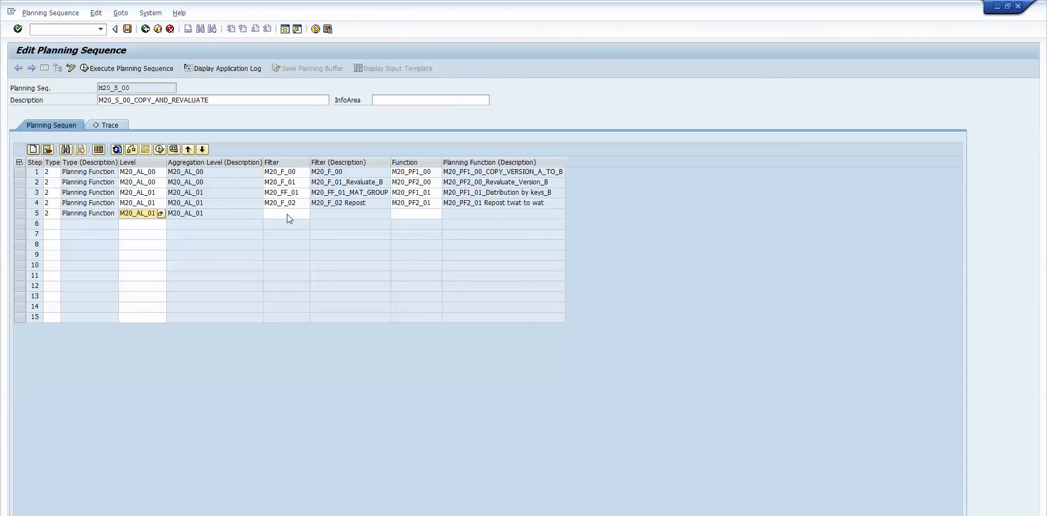
# - Assign filter M20_F_03 and planning function M20_PF3_01 to step 5 and save the planning sequence
pyautogui.click(287, 214)
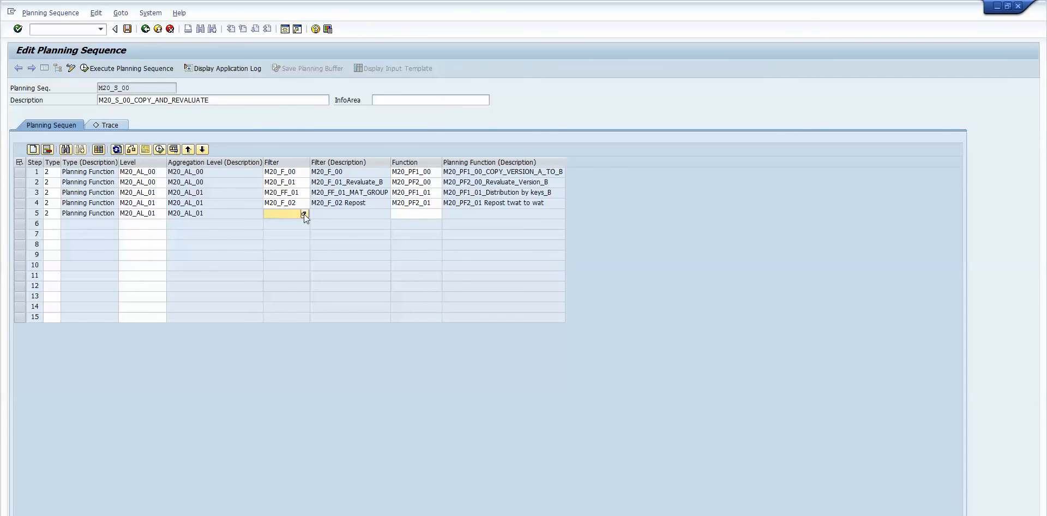
pyautogui.click(304, 213)
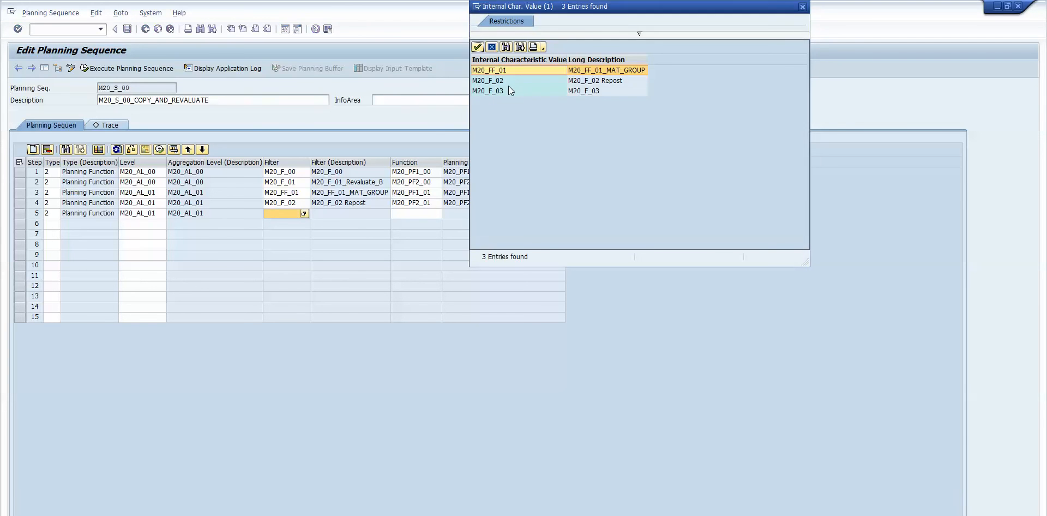
pyautogui.doubleClick(497, 92)
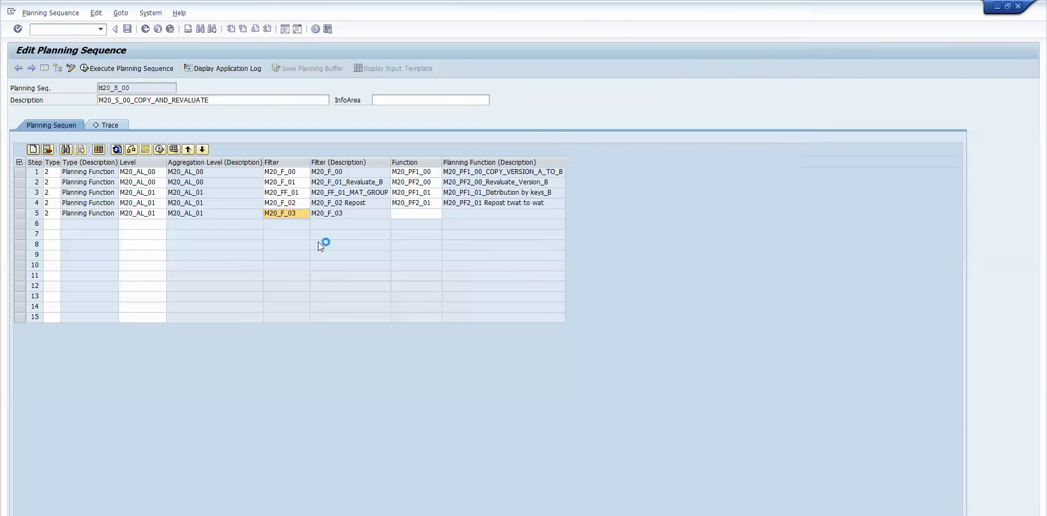
pyautogui.click(416, 214)
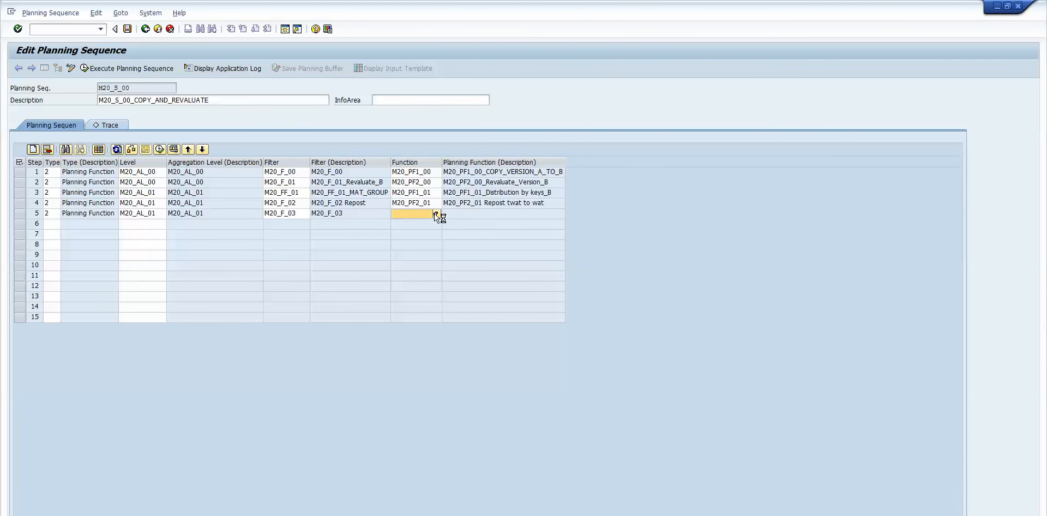
pyautogui.click(435, 214)
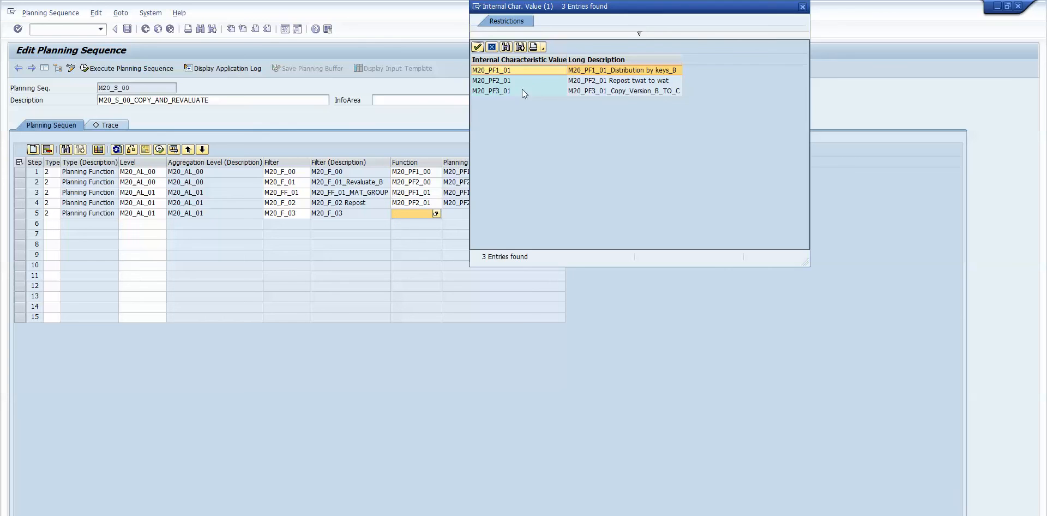
pyautogui.doubleClick(502, 91)
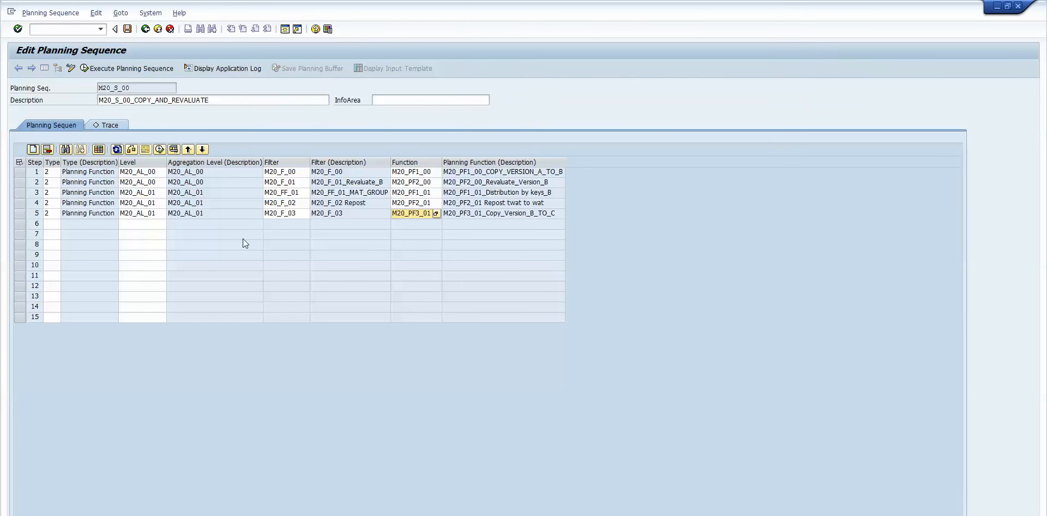
pyautogui.click(128, 30)
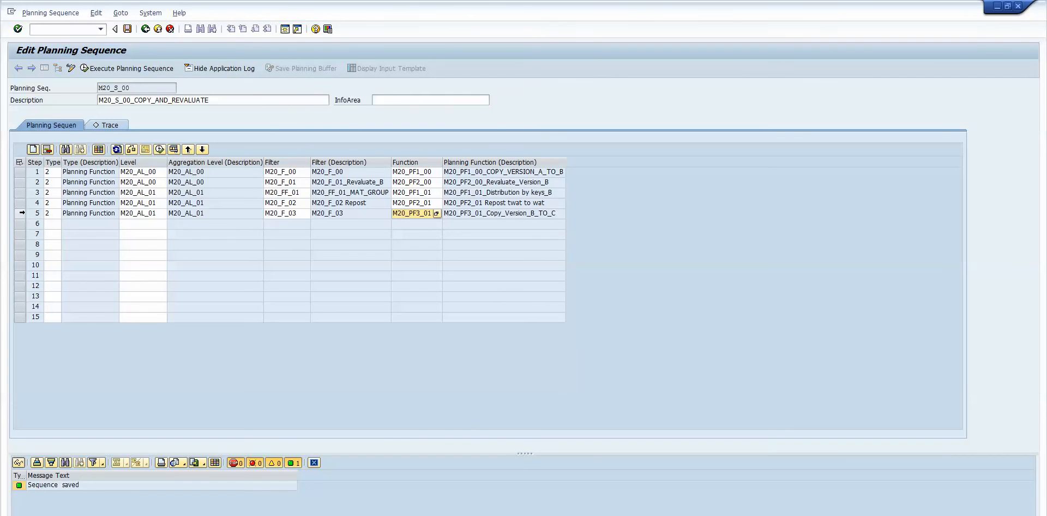
# - Execute step 5 in trace mode and compare the reference and new records of block 1 for JUC
pyautogui.click(21, 214)
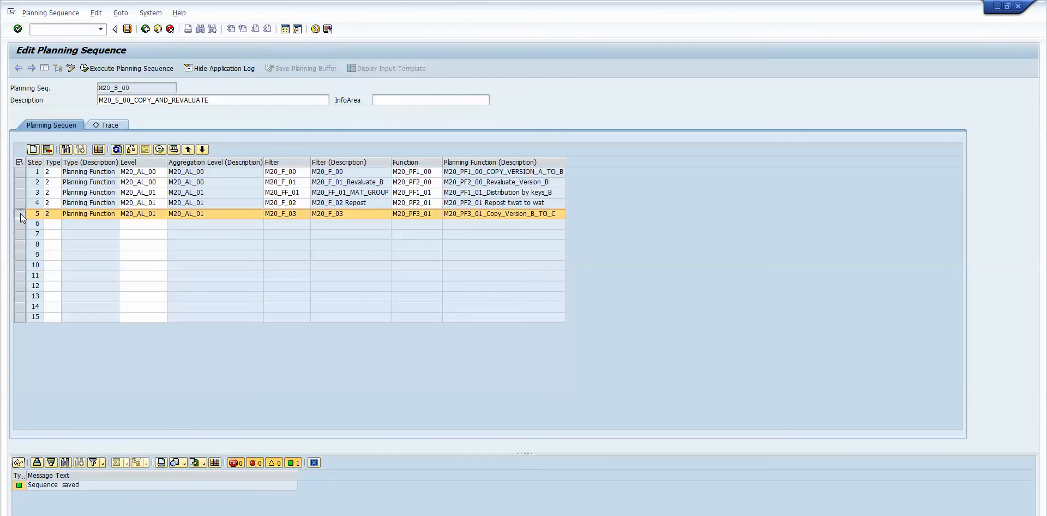
pyautogui.click(175, 151)
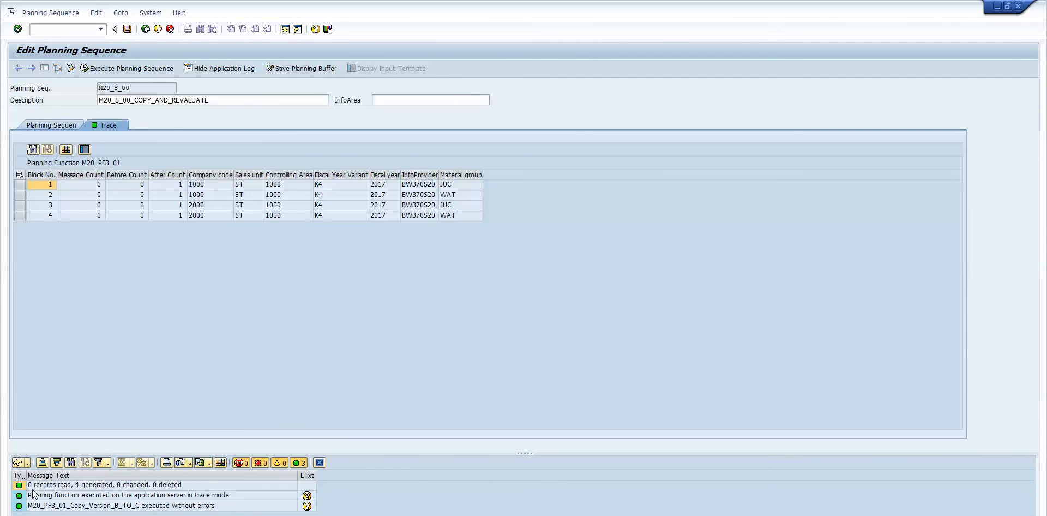
pyautogui.click(77, 485)
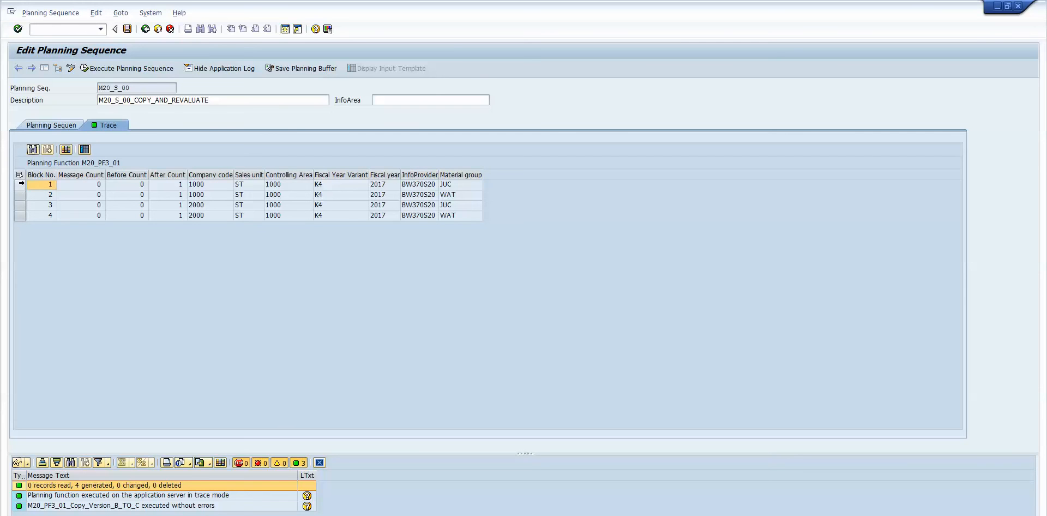
pyautogui.click(21, 185)
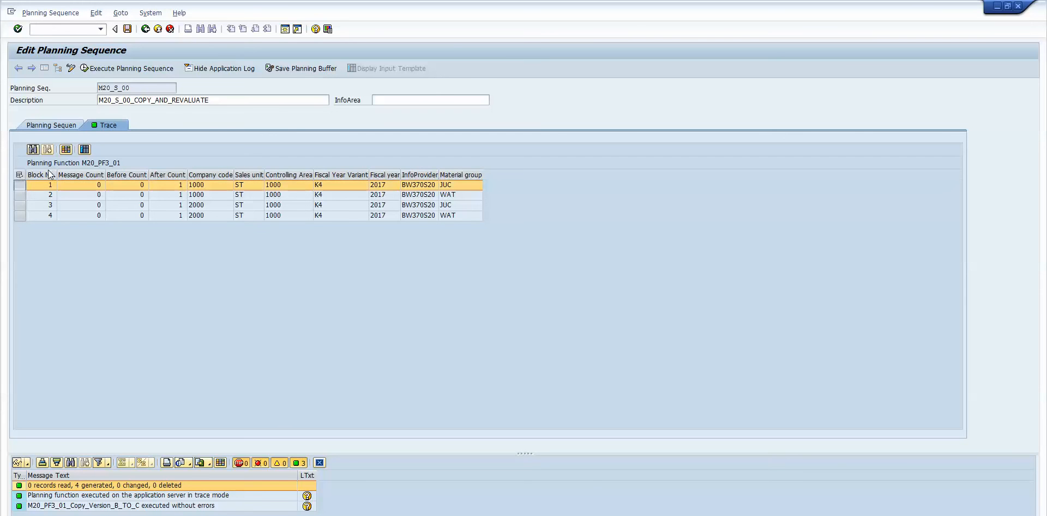
pyautogui.click(86, 150)
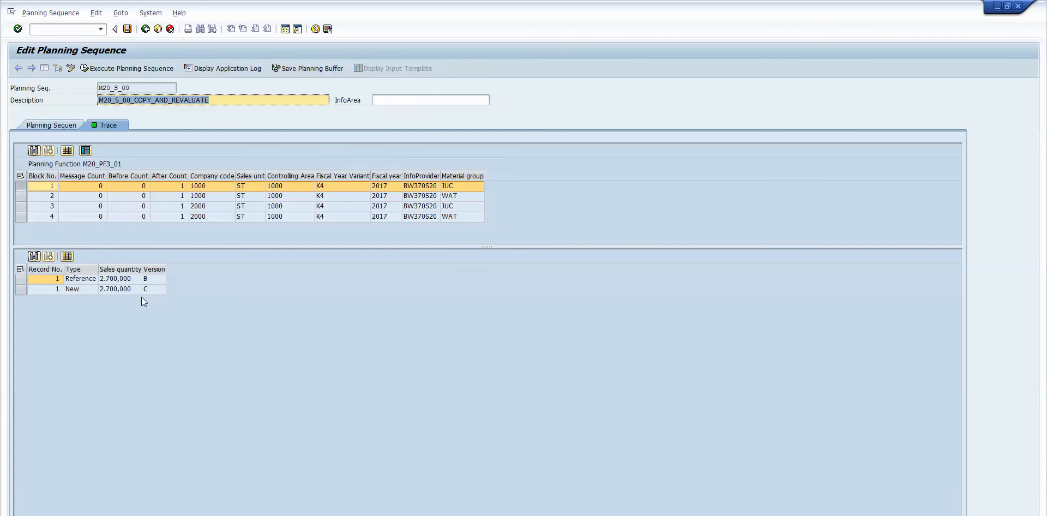
pyautogui.click(113, 279)
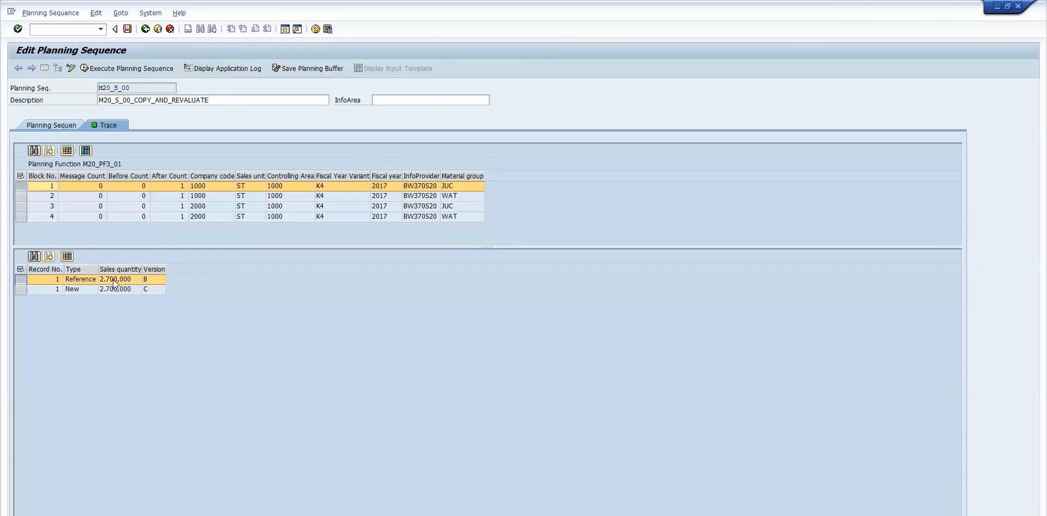
pyautogui.click(150, 287)
# - Compare the reference and new trace records of block 2 for WAT, and save the planning buffer
pyautogui.click(21, 196)
pyautogui.click(85, 150)
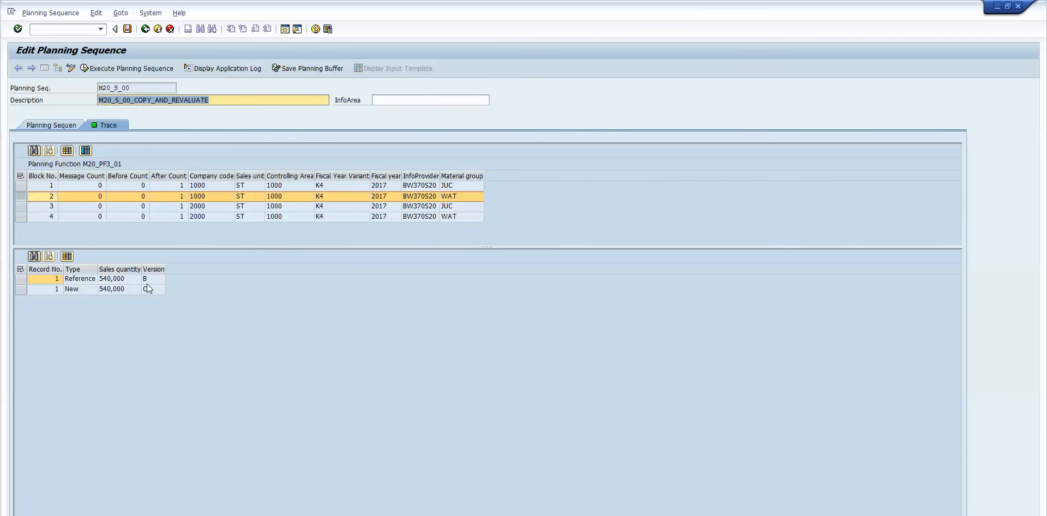
pyautogui.click(24, 279)
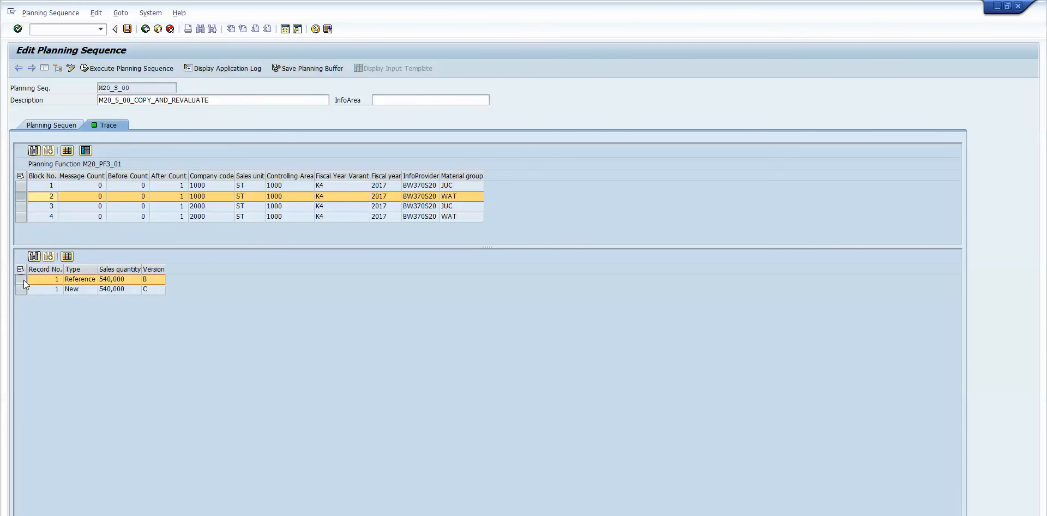
pyautogui.click(131, 281)
pyautogui.click(155, 288)
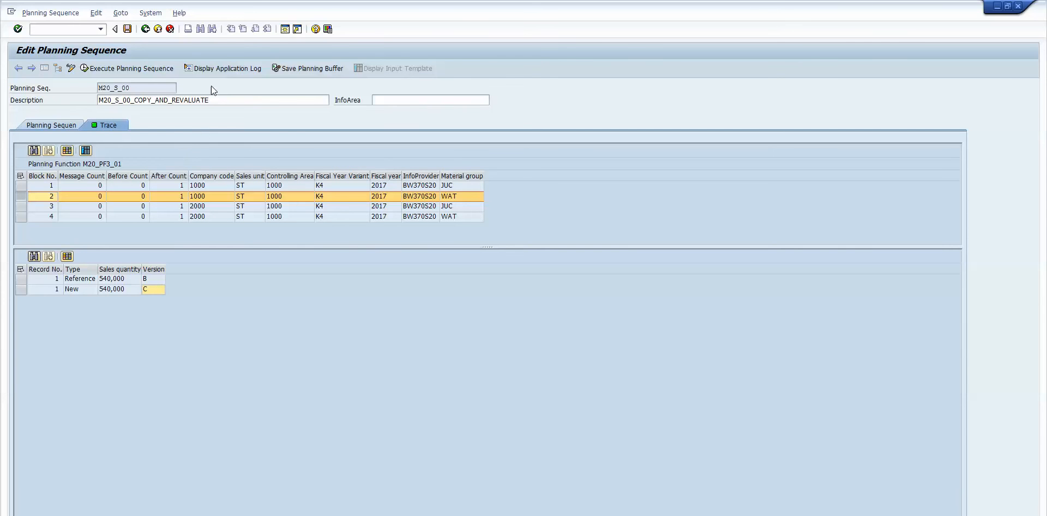
pyautogui.click(309, 69)
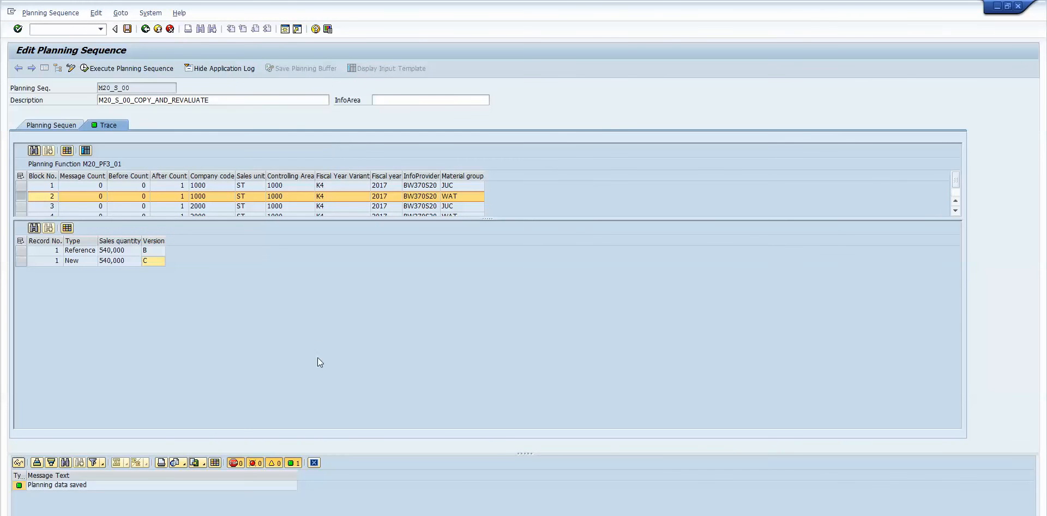
# - Switch to the BW370S20 list output, rerun it and check the version C rows
pyautogui.click(273, 515)
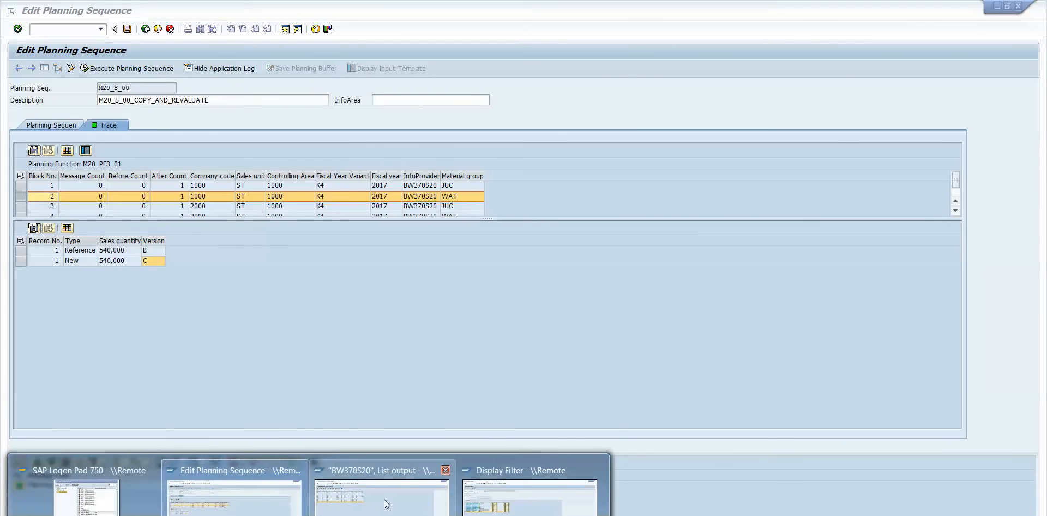
pyautogui.click(235, 493)
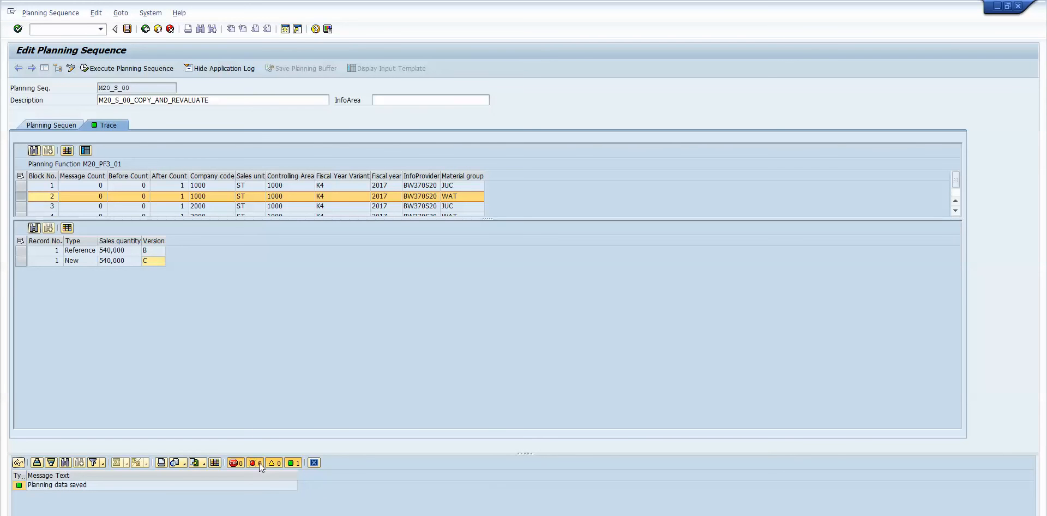
pyautogui.click(273, 515)
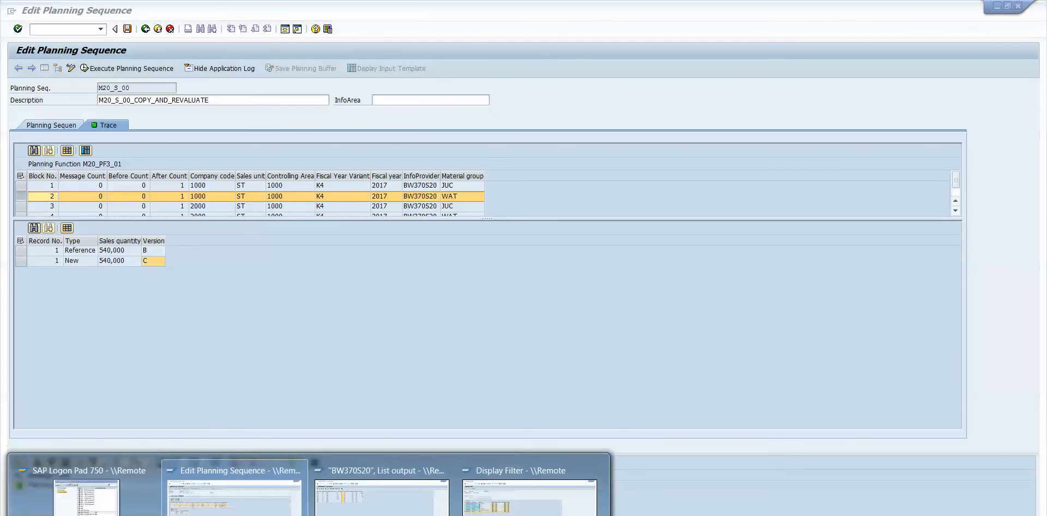
pyautogui.click(383, 493)
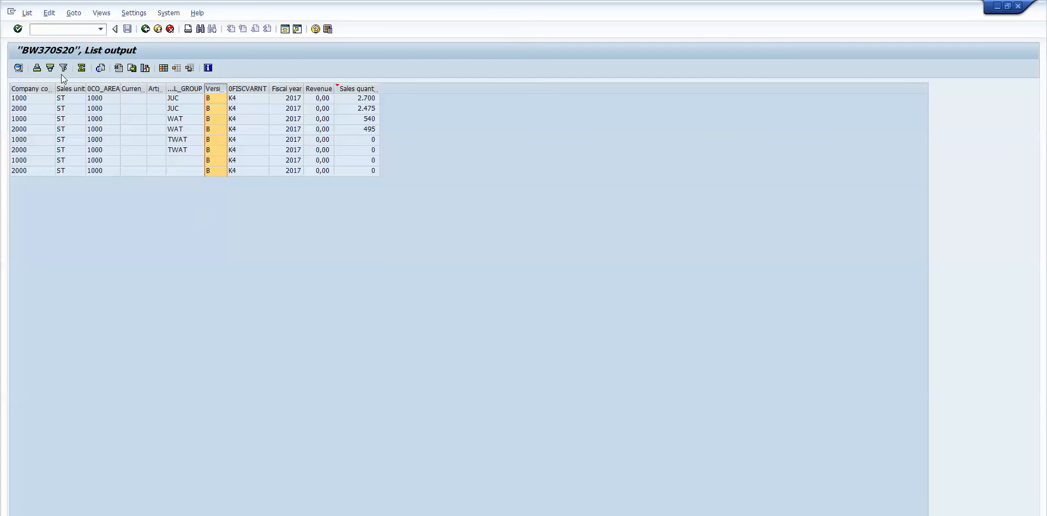
pyautogui.click(146, 29)
pyautogui.click(18, 67)
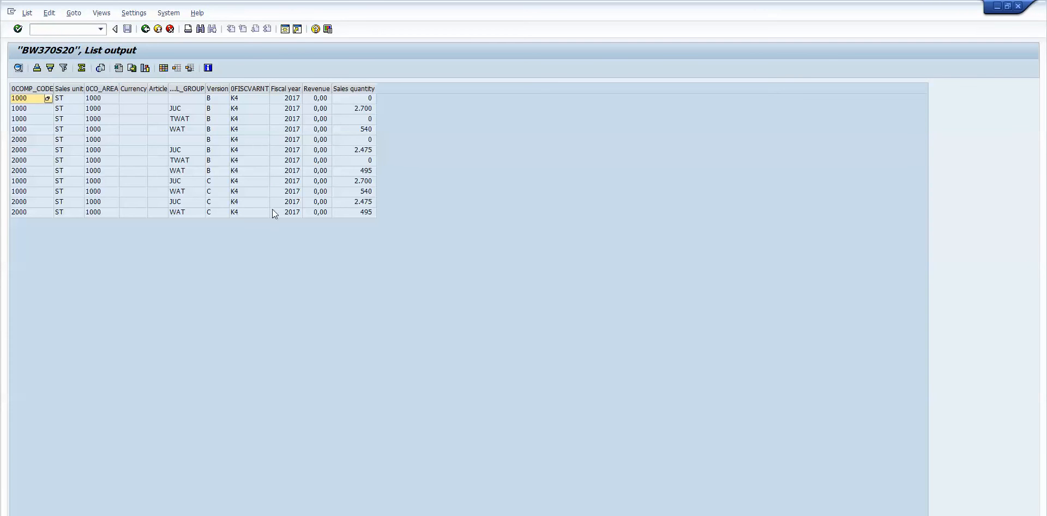
pyautogui.click(22, 182)
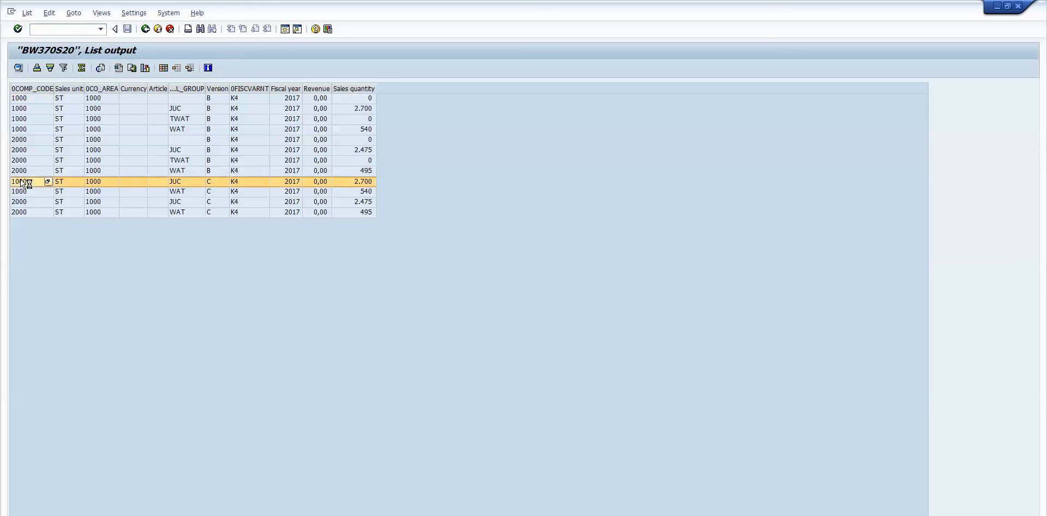
# - Filter the BW370S20 list to exclude sales quantity 0 and check the remaining version C rows
pyautogui.click(362, 89)
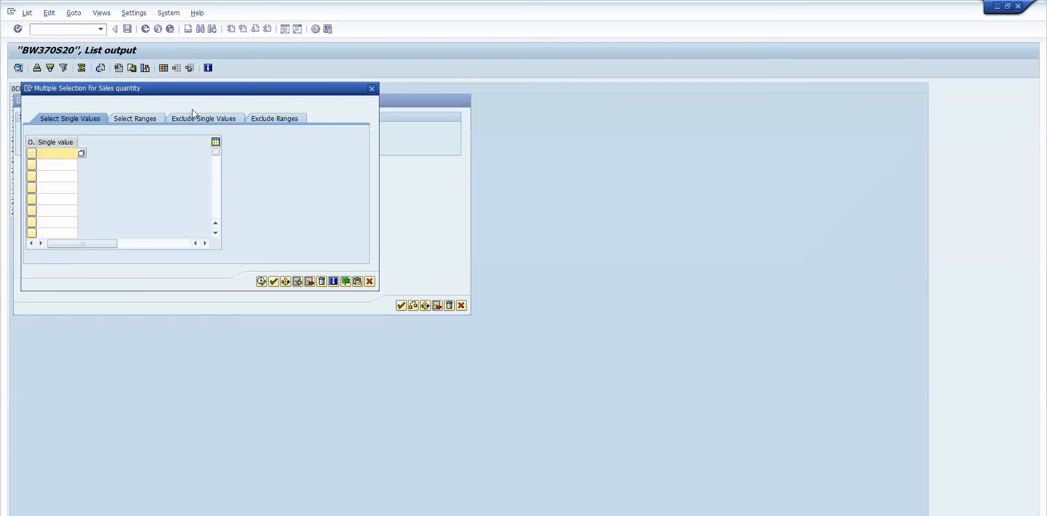
pyautogui.click(197, 119)
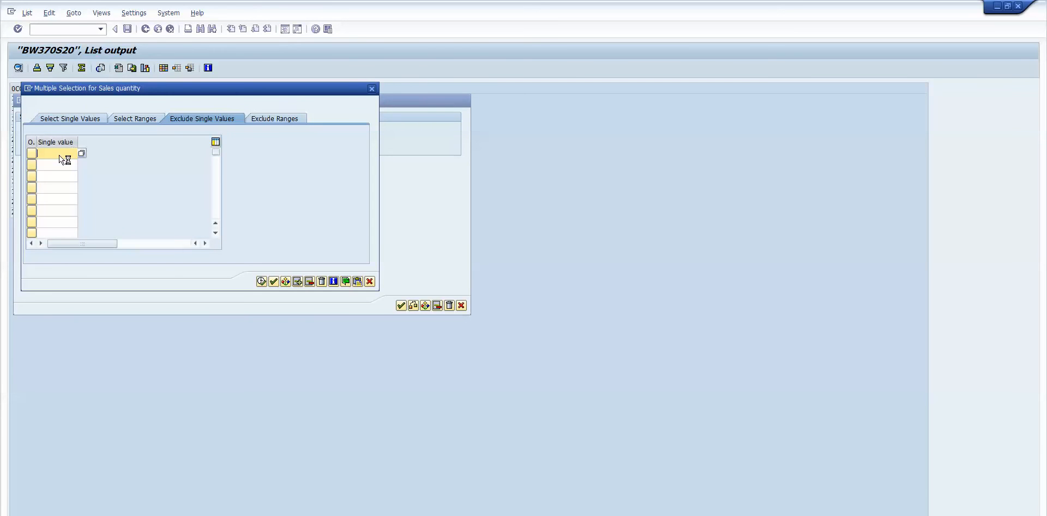
pyautogui.write('0')
pyautogui.click(262, 282)
pyautogui.click(401, 307)
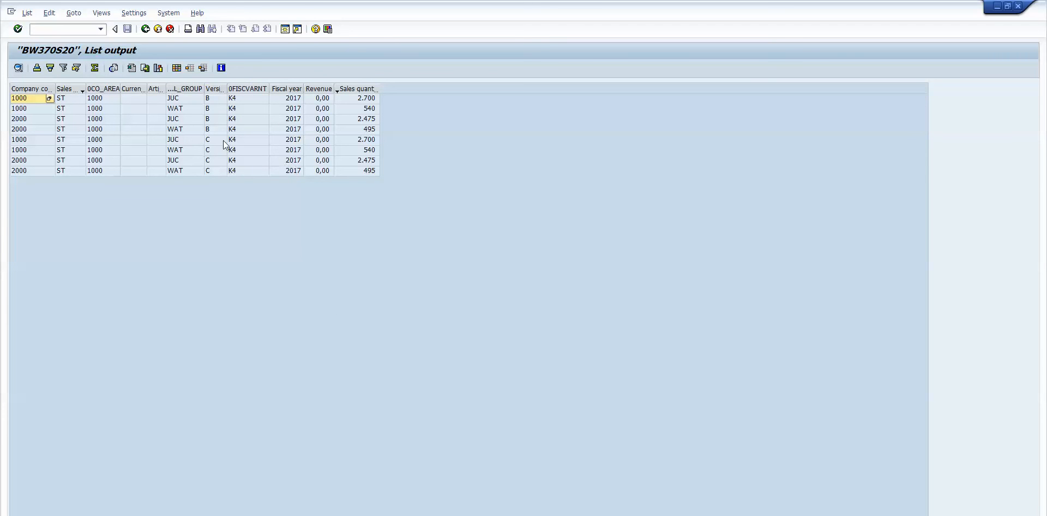
pyautogui.click(28, 143)
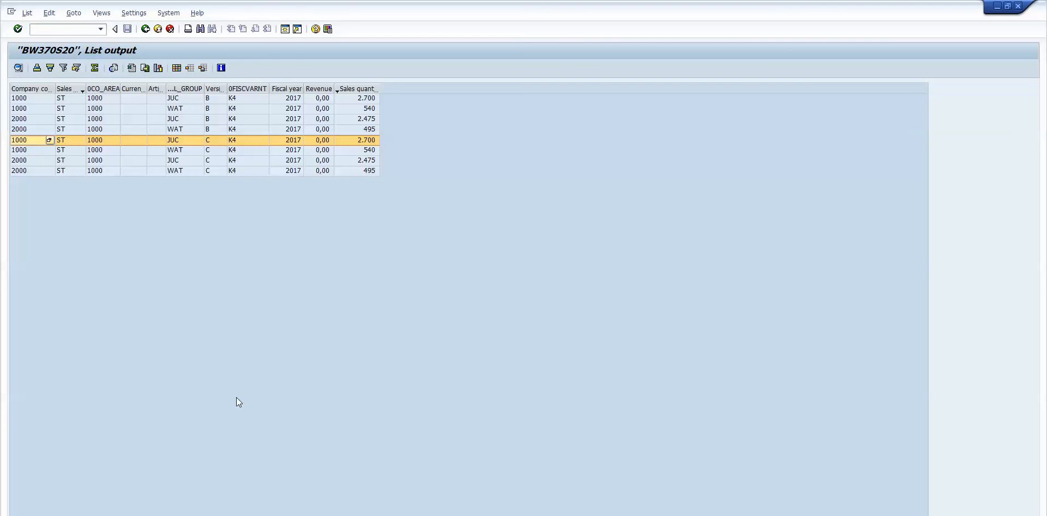
# - Switch to the PowerPoint presentation, go to slide 8 and review the Task 4 to 7 entries of the Exercise list
pyautogui.click(244, 514)
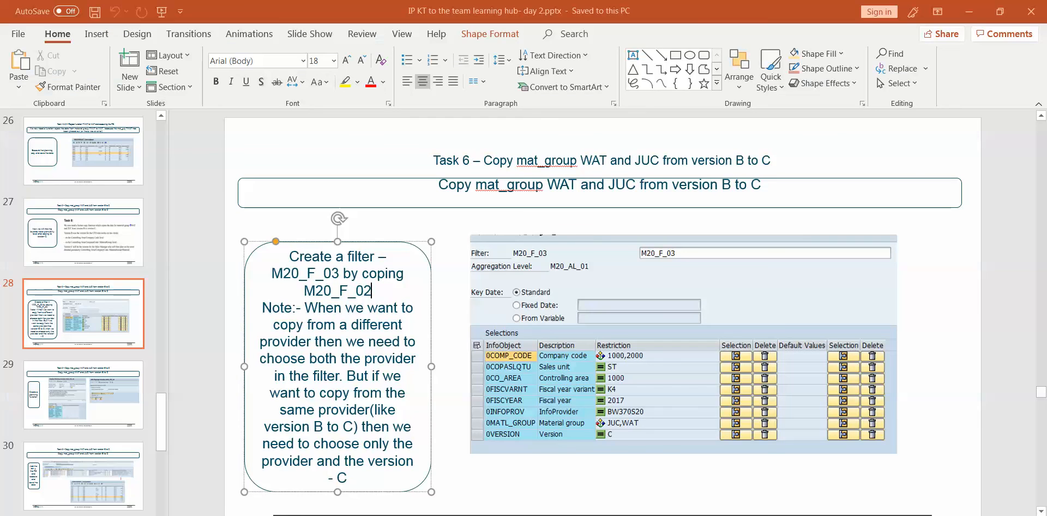
pyautogui.click(163, 143)
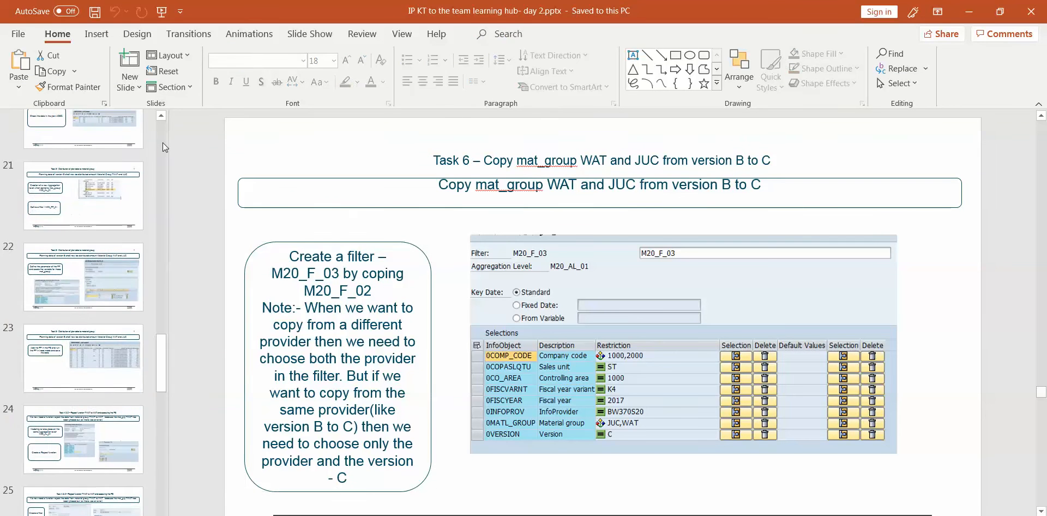
pyautogui.click(163, 142)
pyautogui.click(162, 143)
pyautogui.click(163, 142)
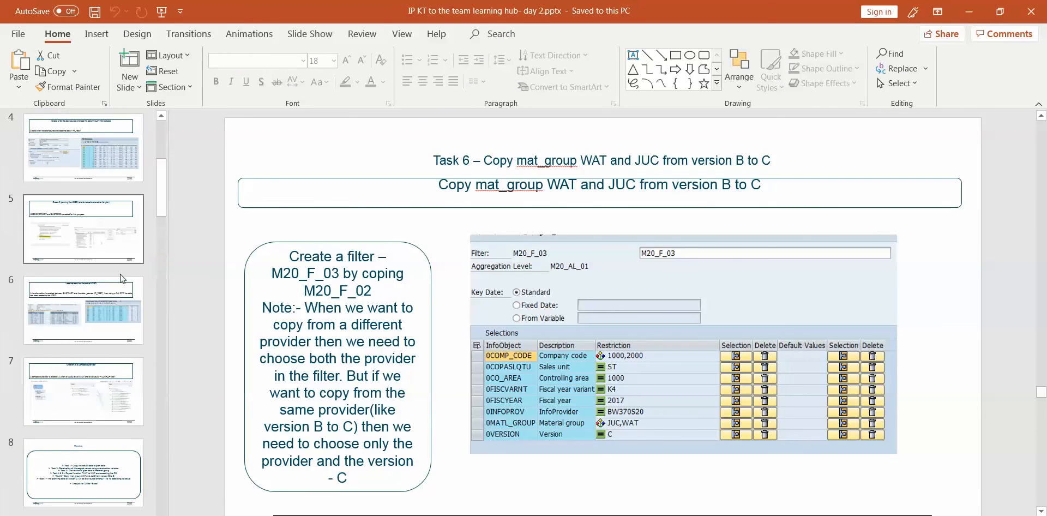
pyautogui.click(112, 469)
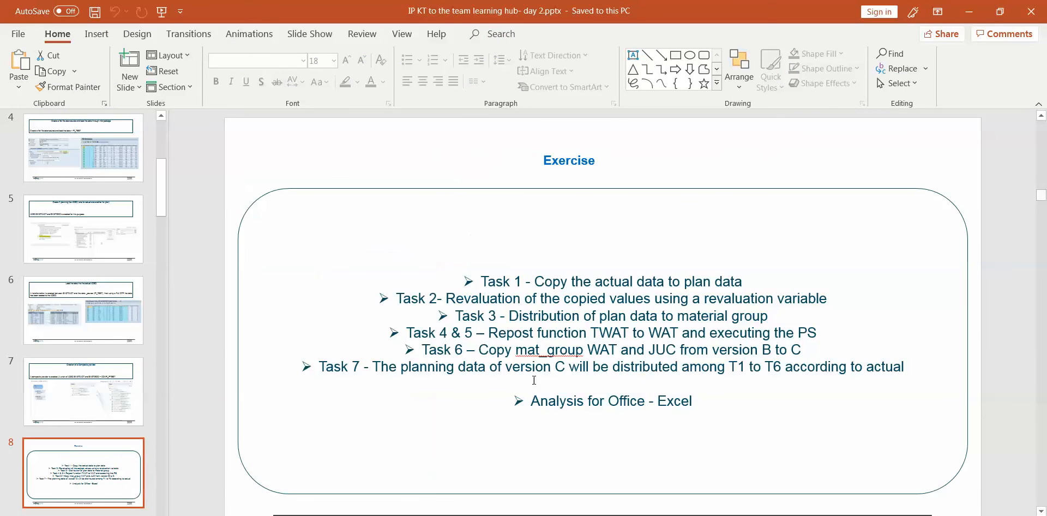
pyautogui.click(621, 335)
pyautogui.moveTo(491, 333); pyautogui.dragTo(709, 333)
pyautogui.click(551, 336)
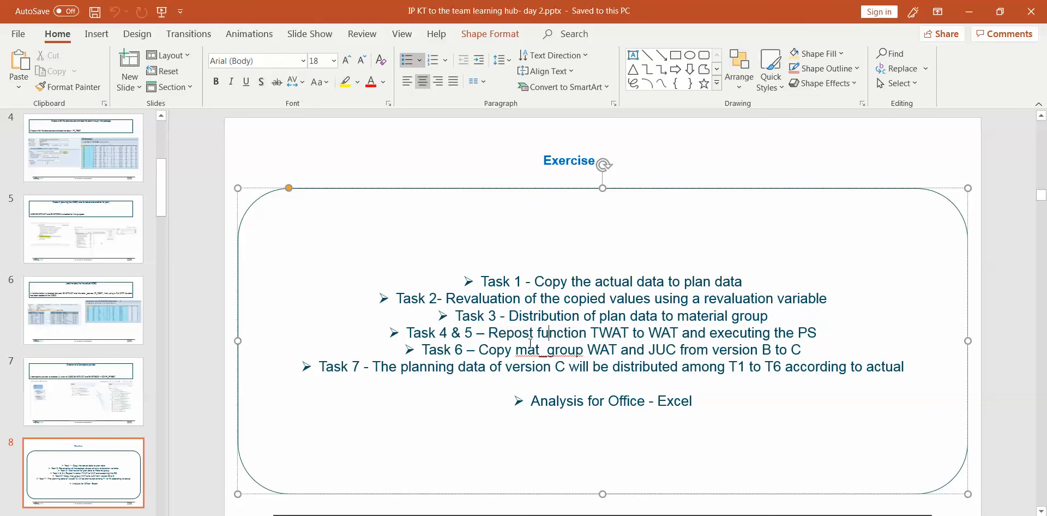